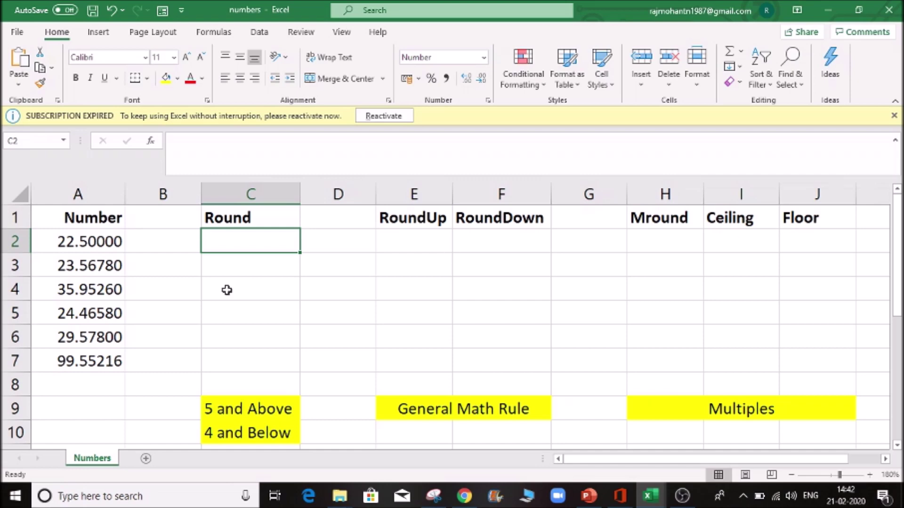
# Inspect the source numbers in the Number column, such as the stored 35.9526 in A4.
pyautogui.click(248, 263)
pyautogui.click(259, 240)
pyautogui.click(93, 209)
pyautogui.click(103, 273)
pyautogui.click(97, 220)
pyautogui.click(106, 240)
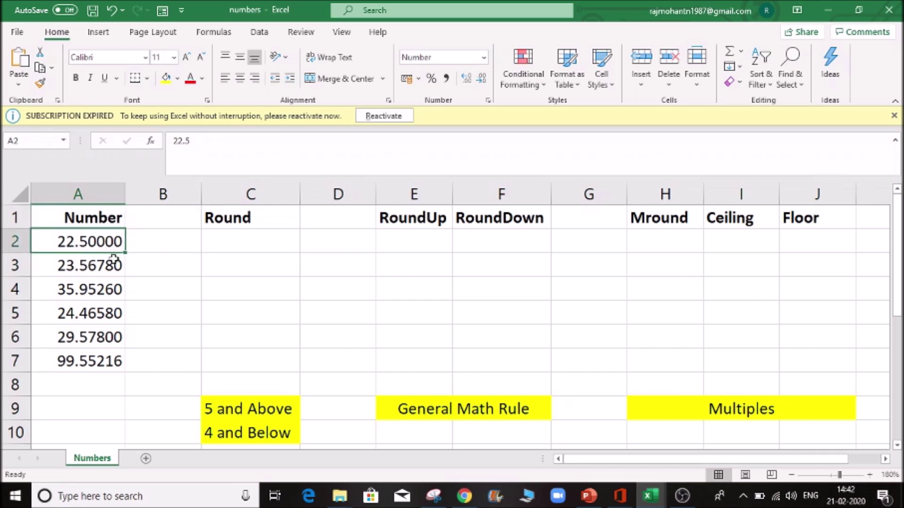
pyautogui.click(96, 268)
pyautogui.click(89, 287)
pyautogui.click(95, 316)
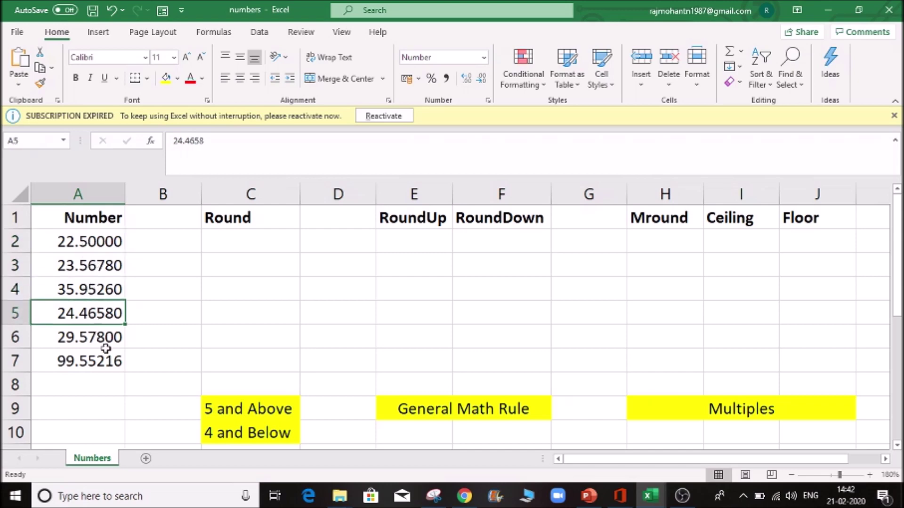
pyautogui.click(108, 360)
pyautogui.click(84, 240)
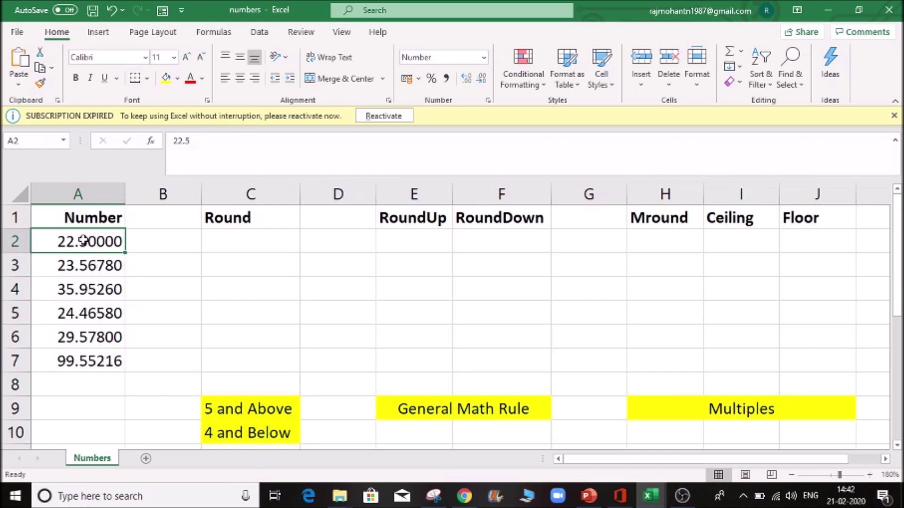
pyautogui.click(225, 239)
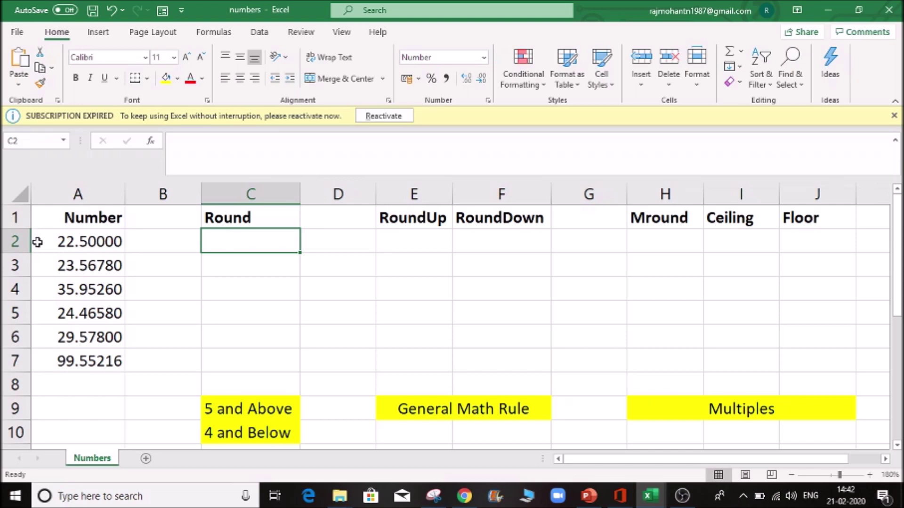
# Format the numbers in A2:A7 to display two decimal places.
pyautogui.moveTo(57, 239); pyautogui.dragTo(92, 369)
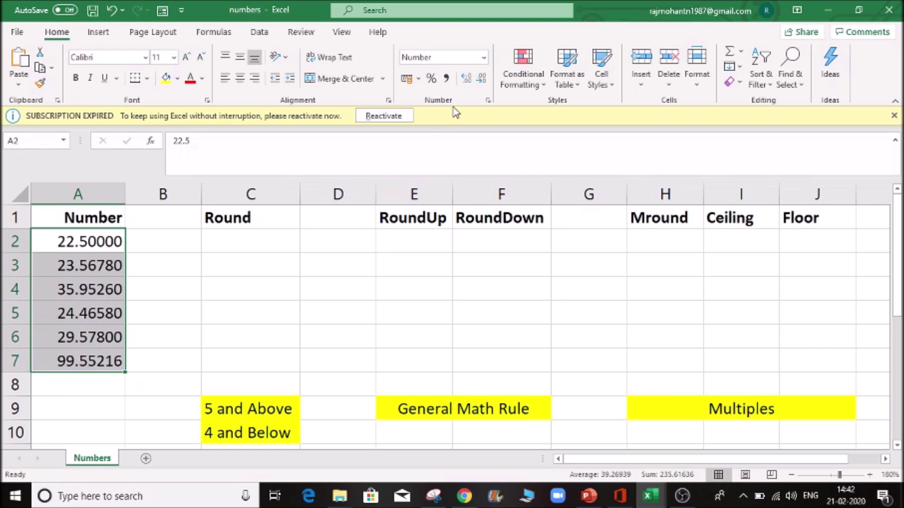
pyautogui.click(469, 82)
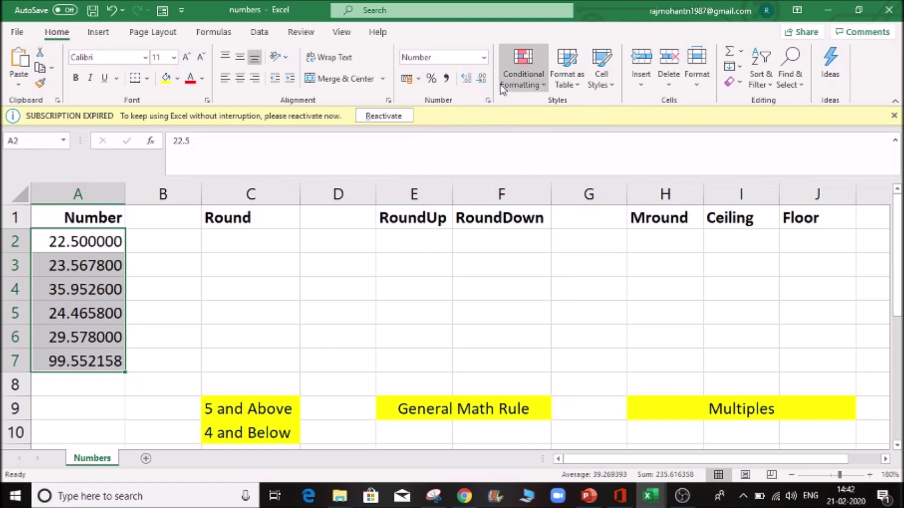
pyautogui.click(484, 78)
pyautogui.click(483, 79)
pyautogui.click(484, 78)
pyautogui.click(483, 79)
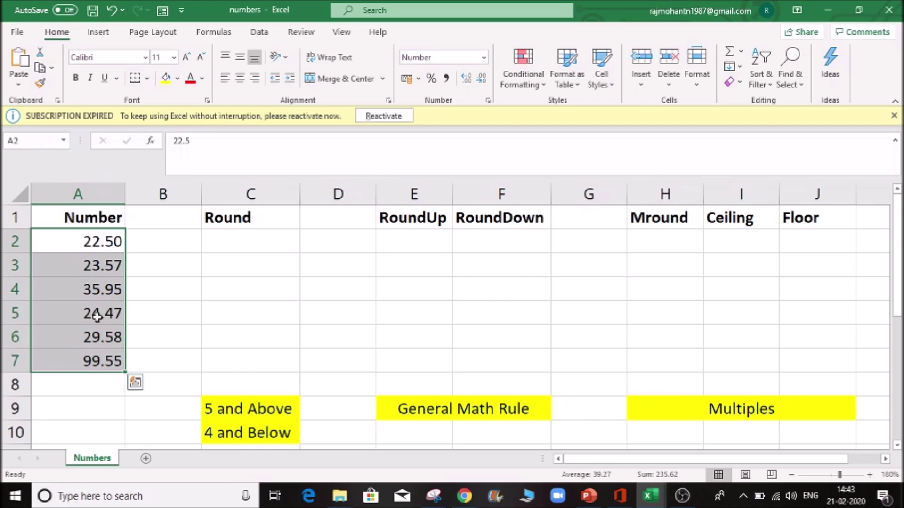
# Check the full stored value 24.4658 behind the displayed 24.47 in A5.
pyautogui.click(204, 289)
pyautogui.click(181, 272)
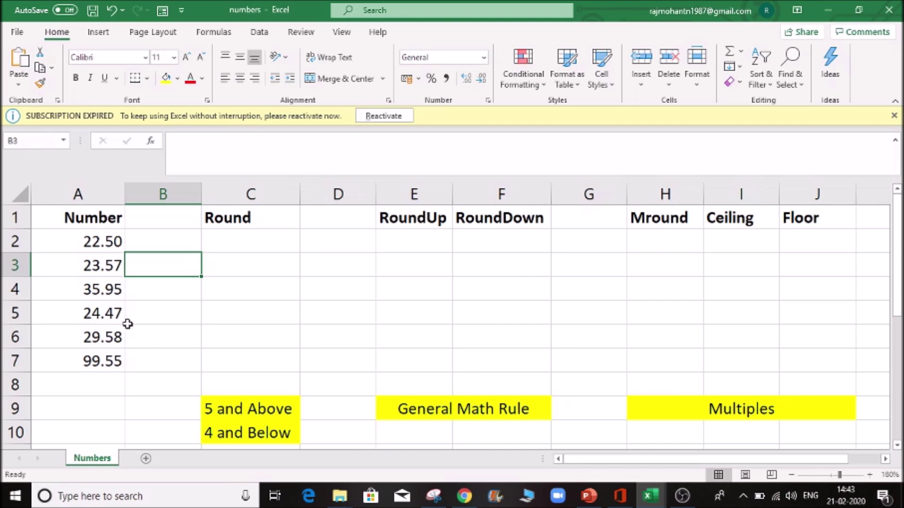
pyautogui.click(161, 312)
pyautogui.click(94, 314)
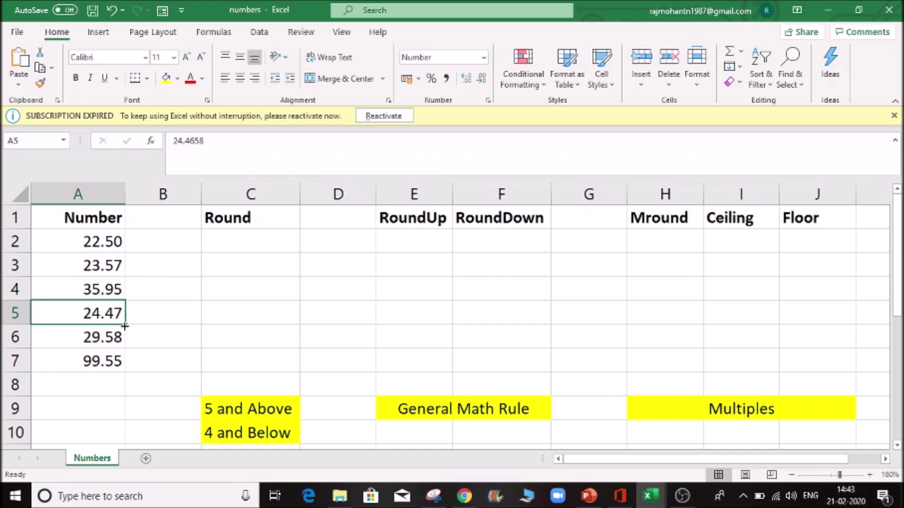
pyautogui.click(145, 314)
pyautogui.click(75, 310)
pyautogui.click(165, 324)
pyautogui.write('=')
pyautogui.press('Left')
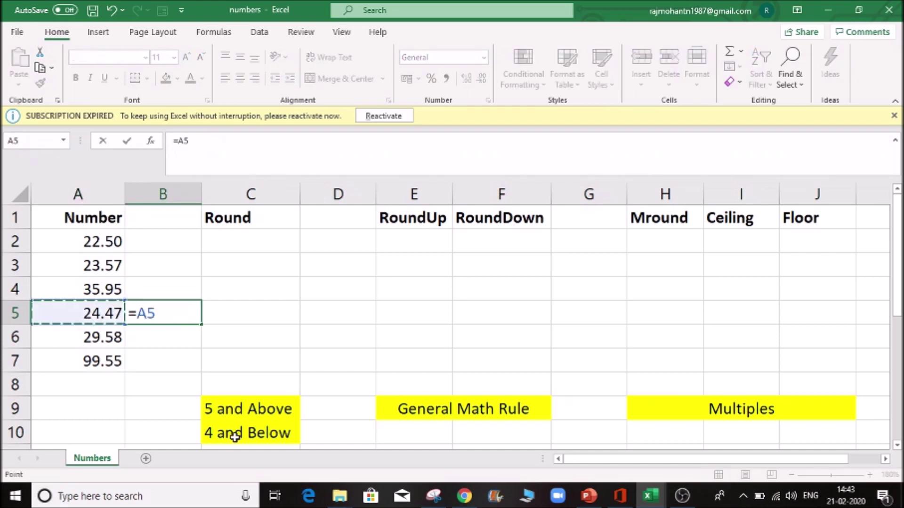
pyautogui.write('*100')
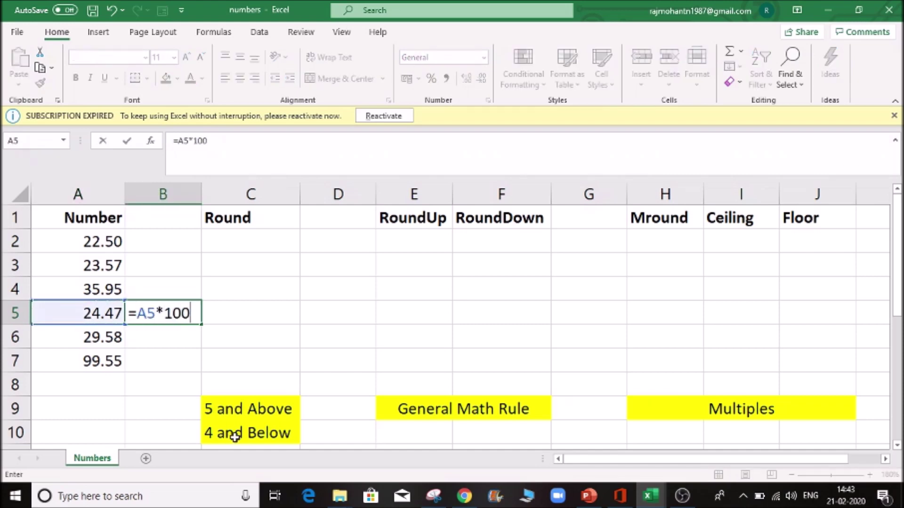
pyautogui.press('Tab')
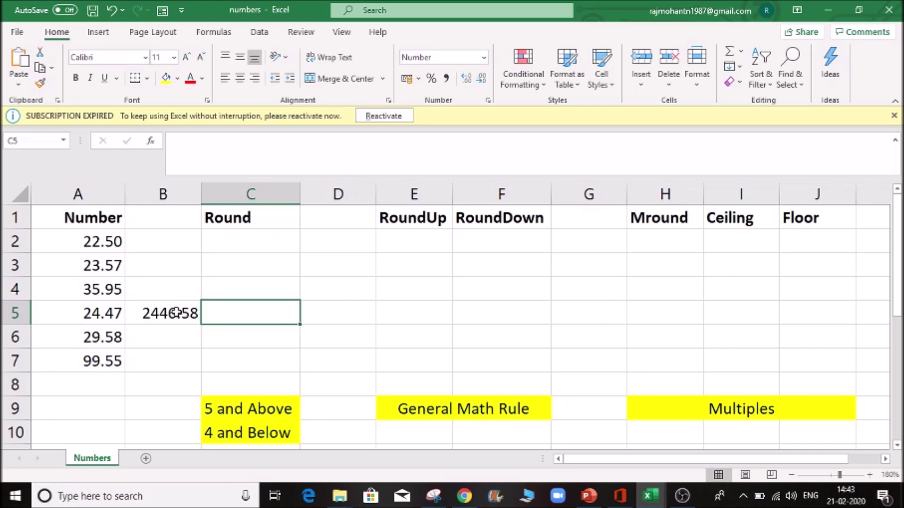
pyautogui.click(177, 313)
pyautogui.click(95, 320)
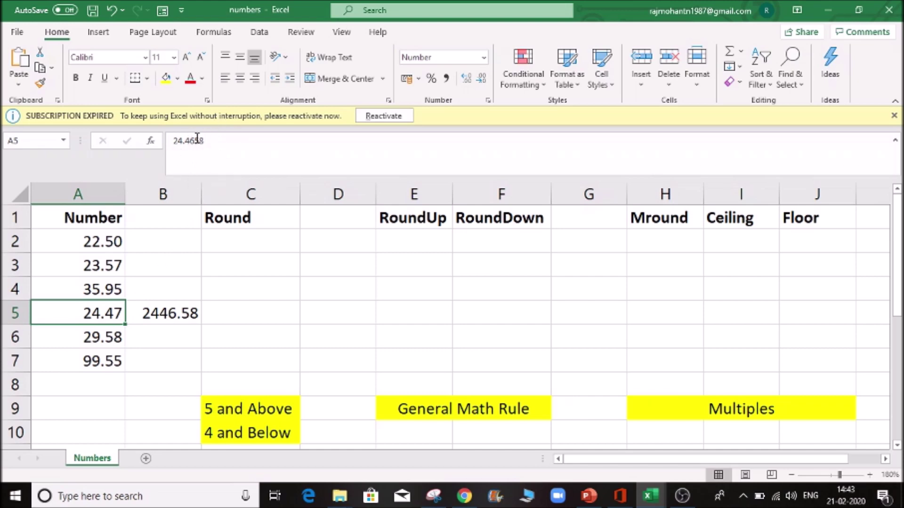
pyautogui.click(171, 320)
pyautogui.press('Delete')
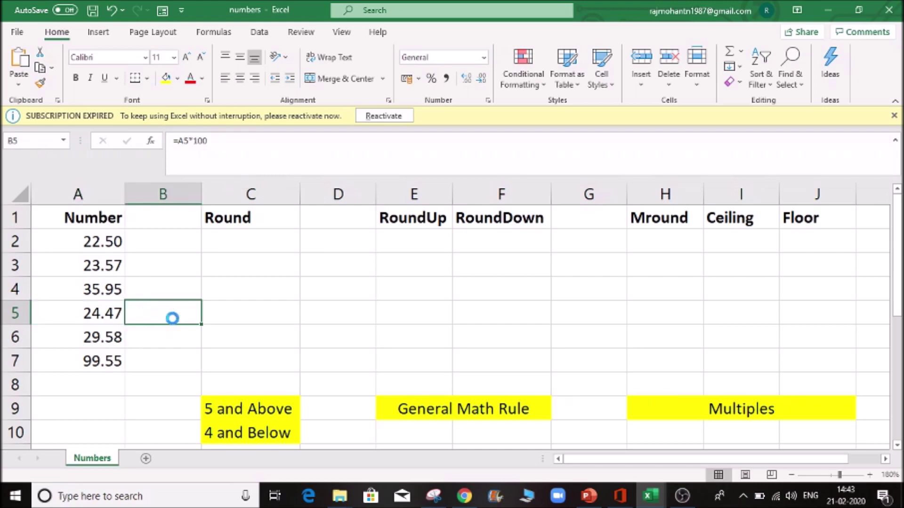
pyautogui.press('Up')
pyautogui.press('Up')
pyautogui.press('Up')
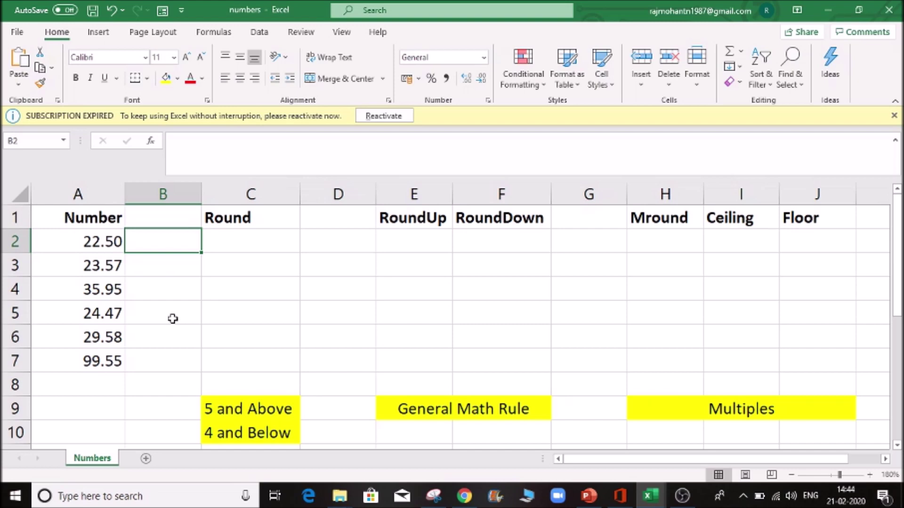
pyautogui.press('Right')
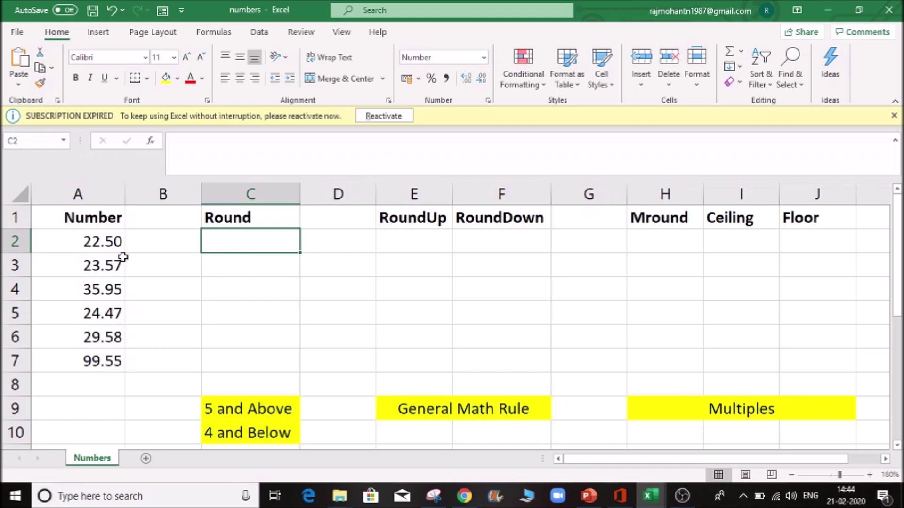
pyautogui.click(98, 240)
# Show five decimal places on the numbers in A2:A7.
pyautogui.hotkey('shift', 'Down')
pyautogui.hotkey('shift', 'Down')
pyautogui.hotkey('shift', 'Down')
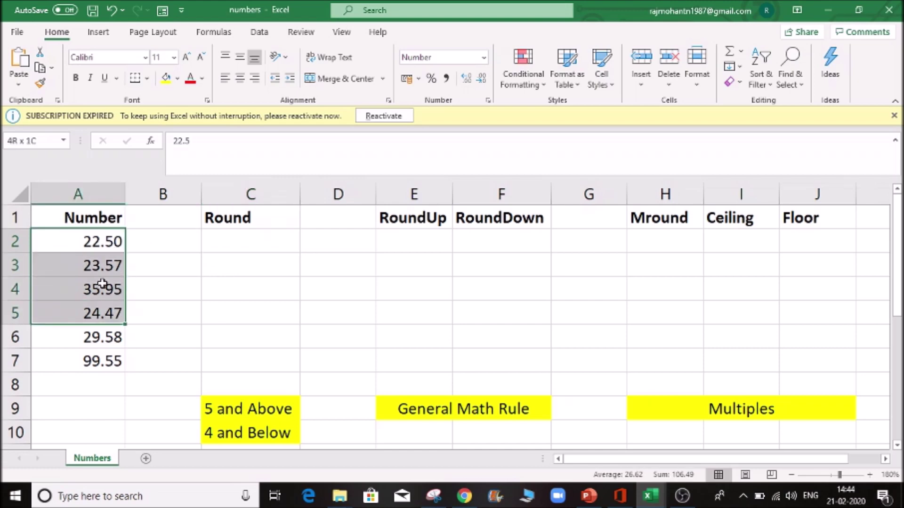
pyautogui.hotkey('shift', 'Down')
pyautogui.hotkey('shift', 'Down')
pyautogui.click(466, 79)
pyautogui.click(466, 78)
pyautogui.click(466, 78)
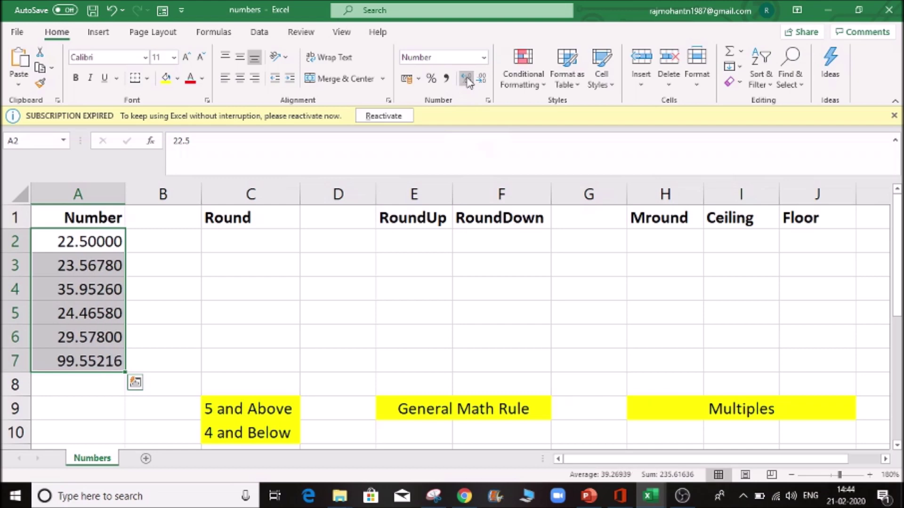
# Enter =ROUND(A2,2) in C2, returning 22.50.
pyautogui.click(248, 240)
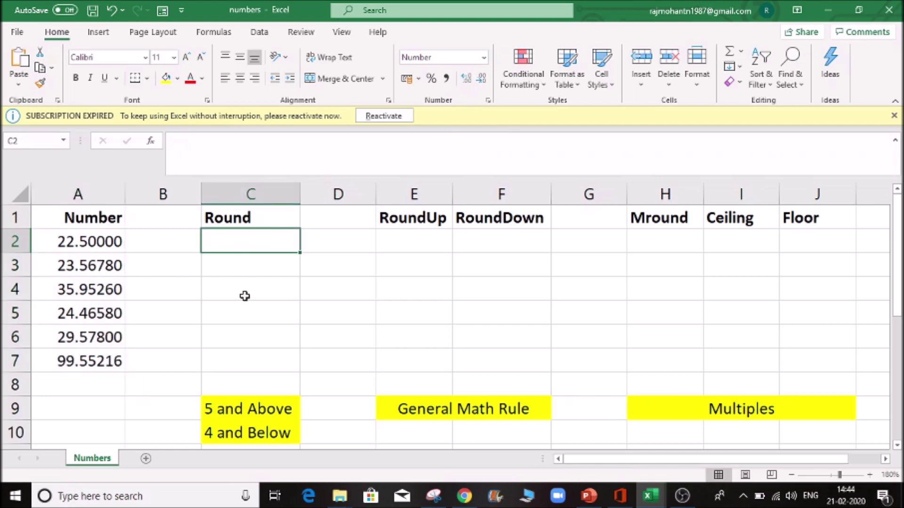
pyautogui.write('=ro')
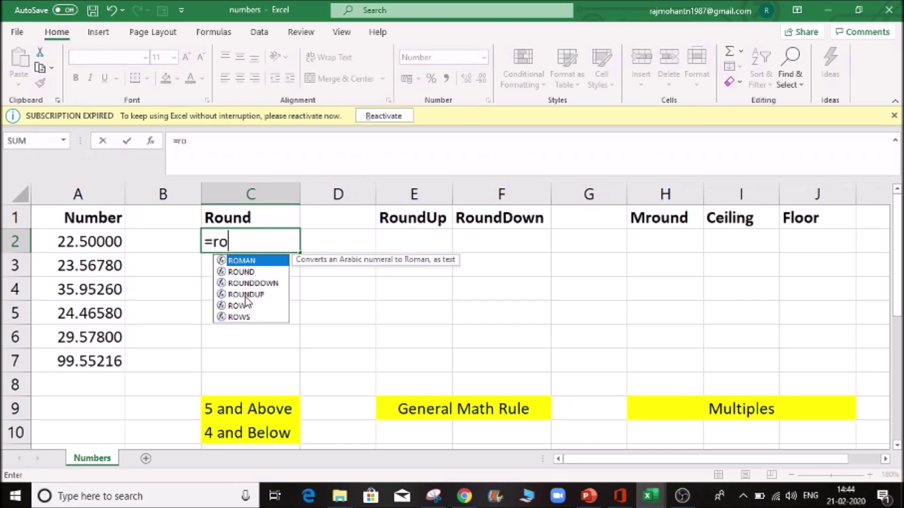
pyautogui.press('Down')
pyautogui.press('Tab')
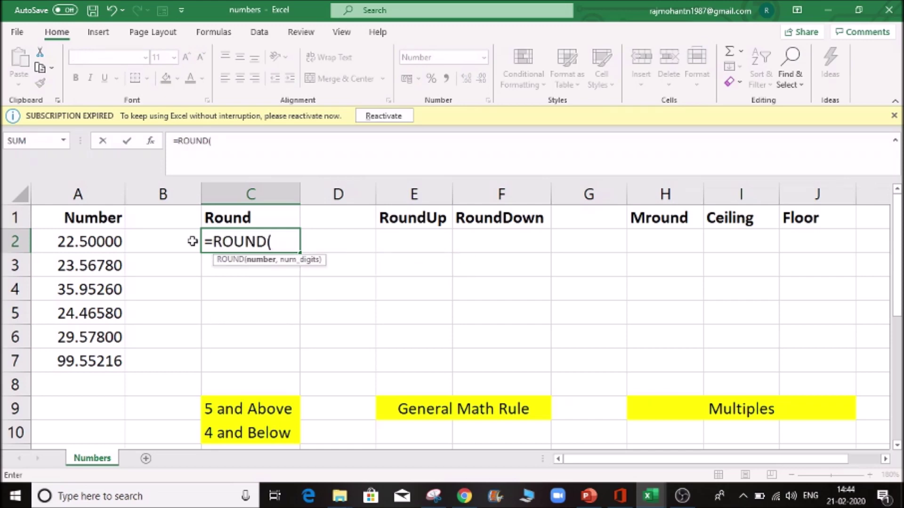
pyautogui.click(100, 242)
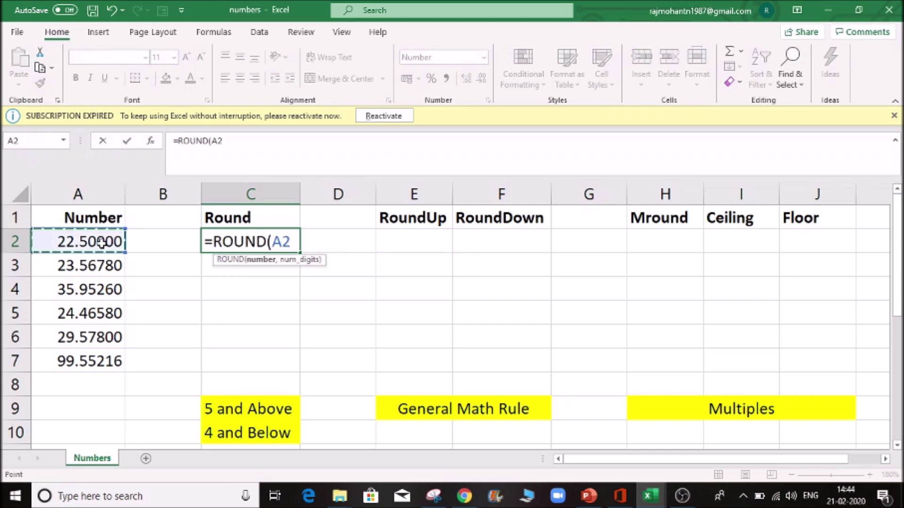
pyautogui.write(',')
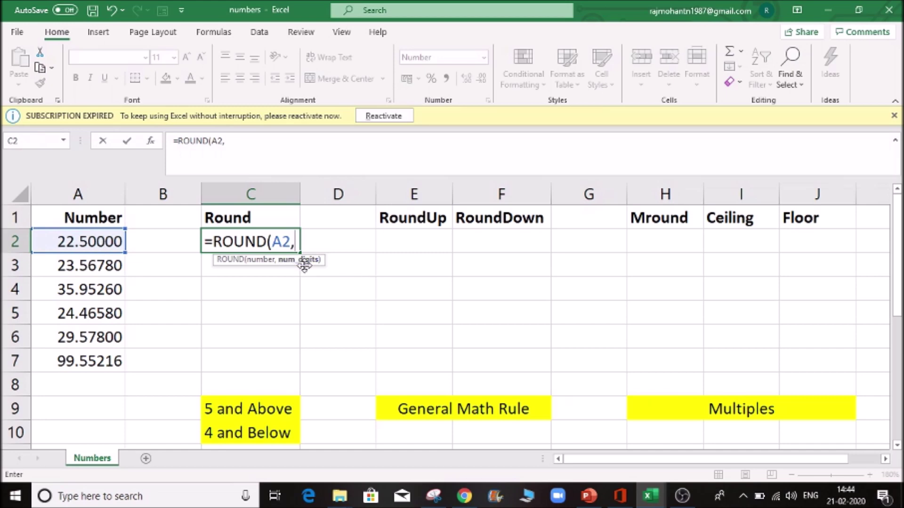
pyautogui.write('2)')
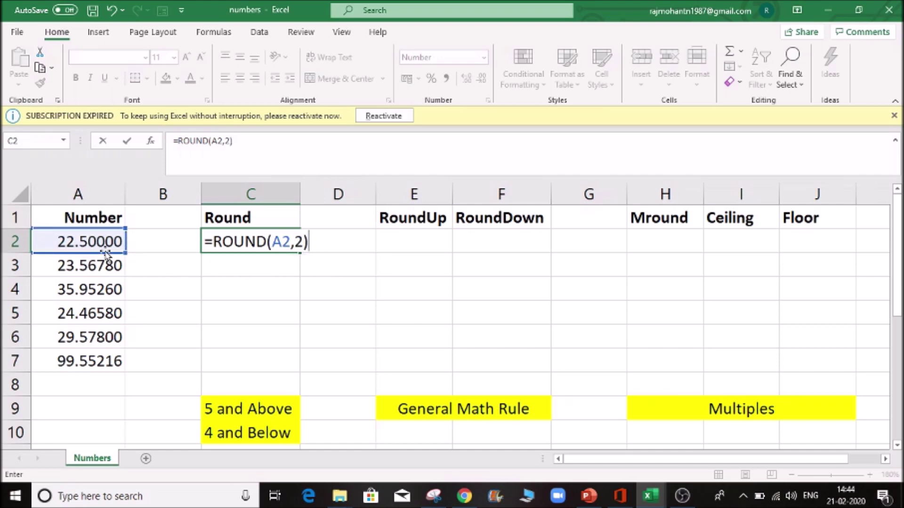
pyautogui.press('Return')
pyautogui.press('Up')
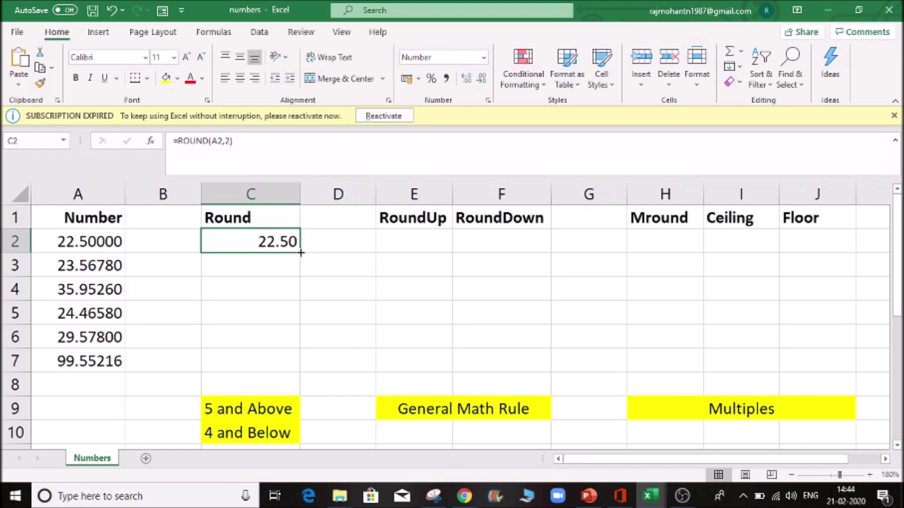
pyautogui.hotkey('shift', 'Down')
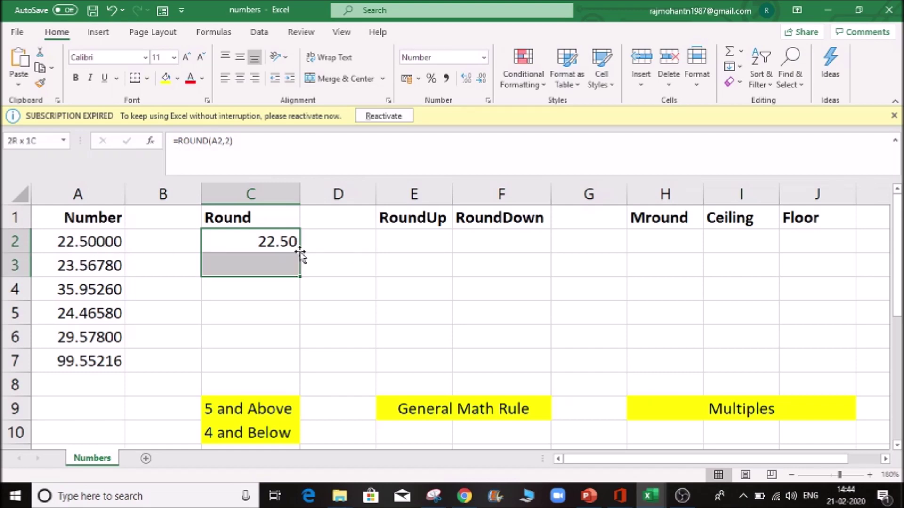
pyautogui.hotkey('shift', 'Down')
pyautogui.hotkey('shift', 'Down')
pyautogui.hotkey('shift', 'Down')
pyautogui.hotkey('shift', 'Up')
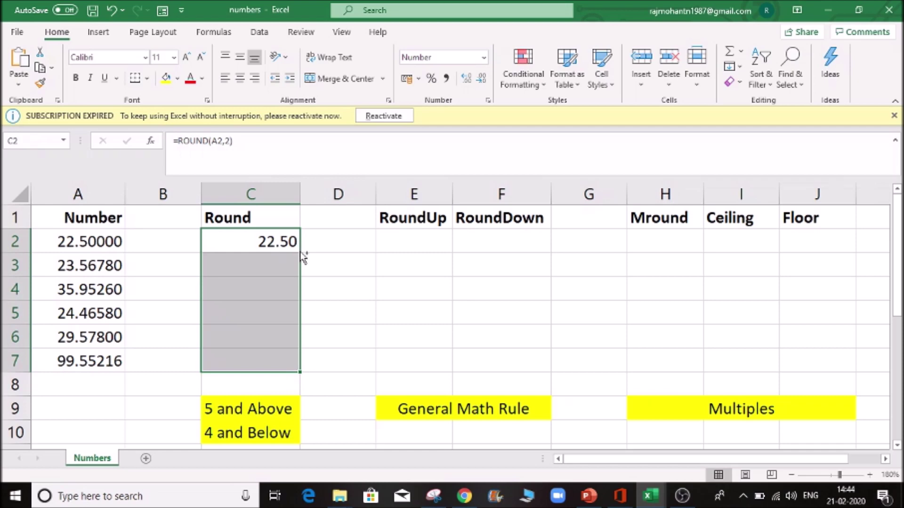
pyautogui.hotkey('ctrl', 'd')
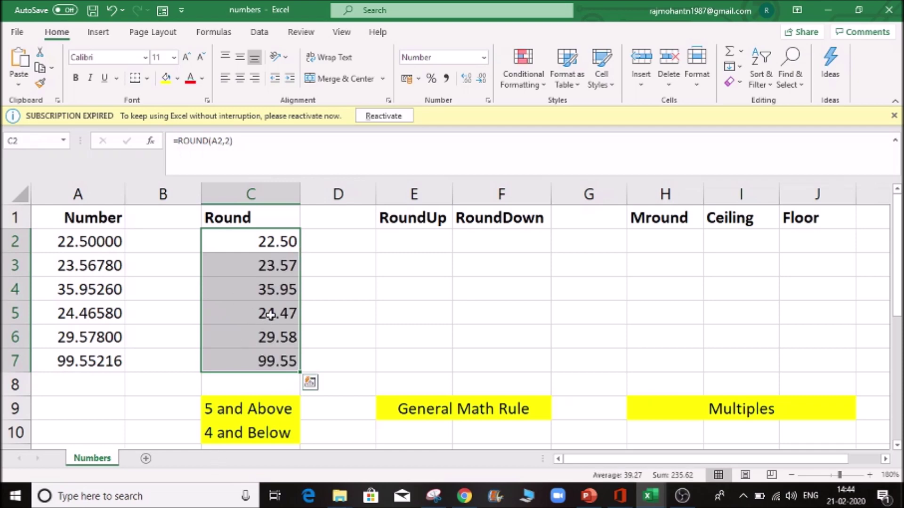
pyautogui.click(275, 315)
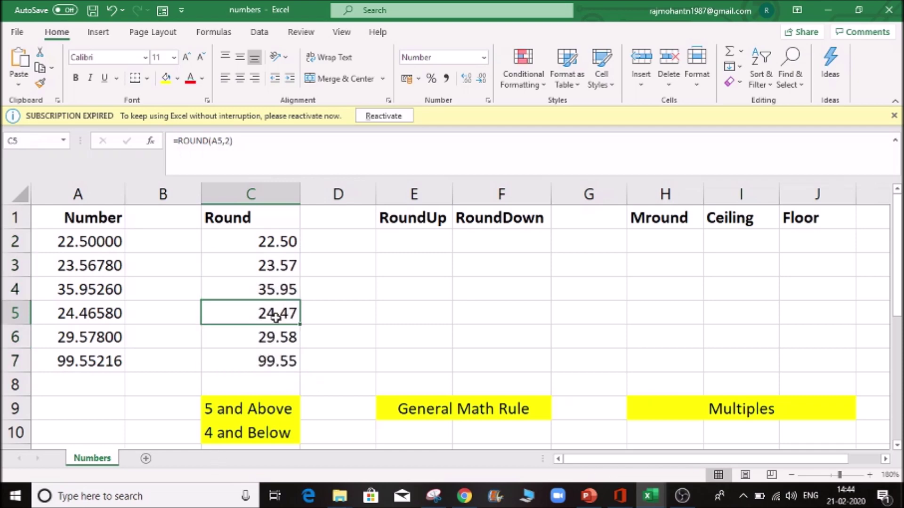
pyautogui.click(254, 363)
pyautogui.click(263, 290)
pyautogui.click(265, 249)
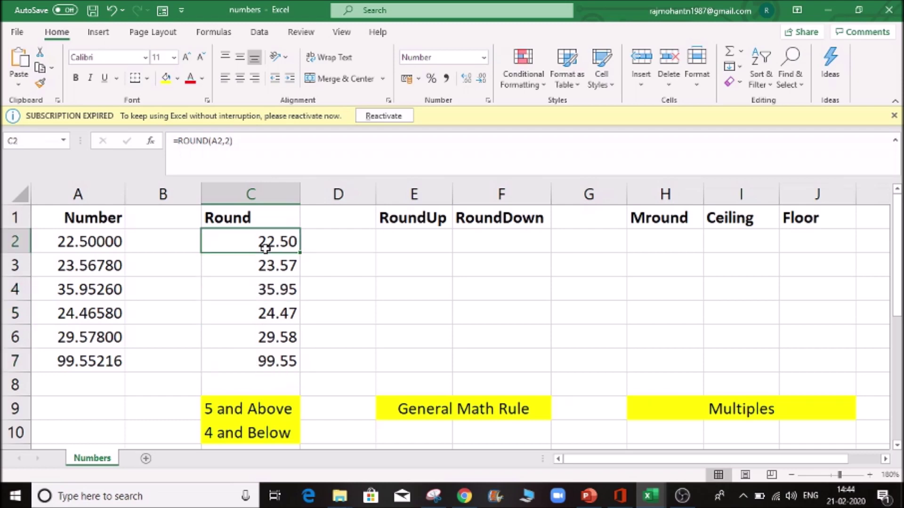
pyautogui.click(281, 328)
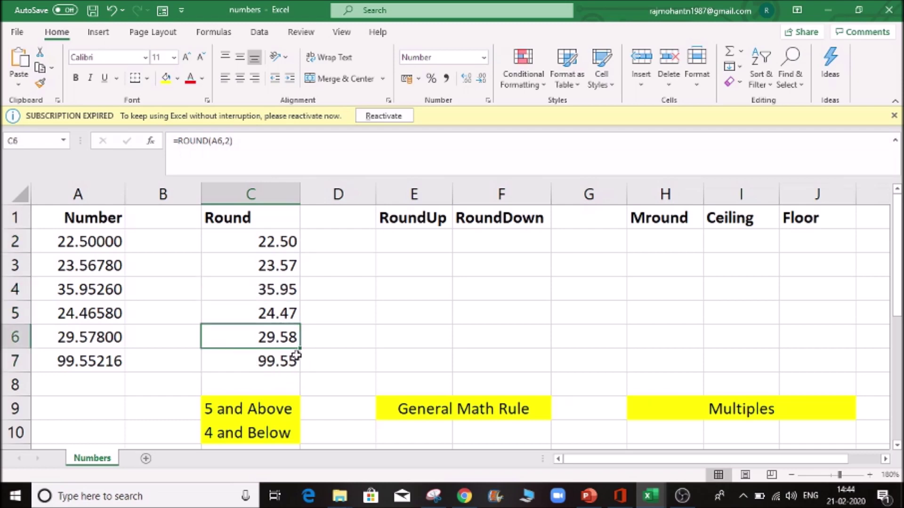
pyautogui.click(265, 364)
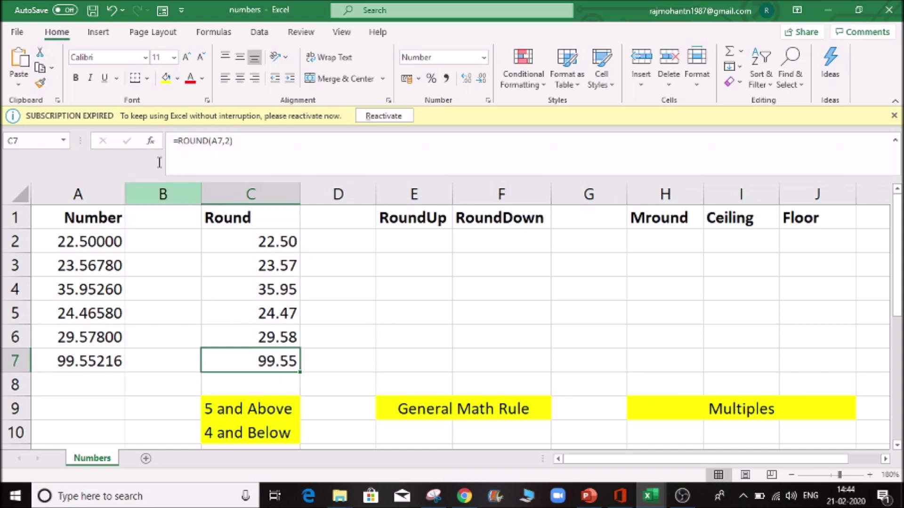
pyautogui.click(368, 290)
pyautogui.click(267, 240)
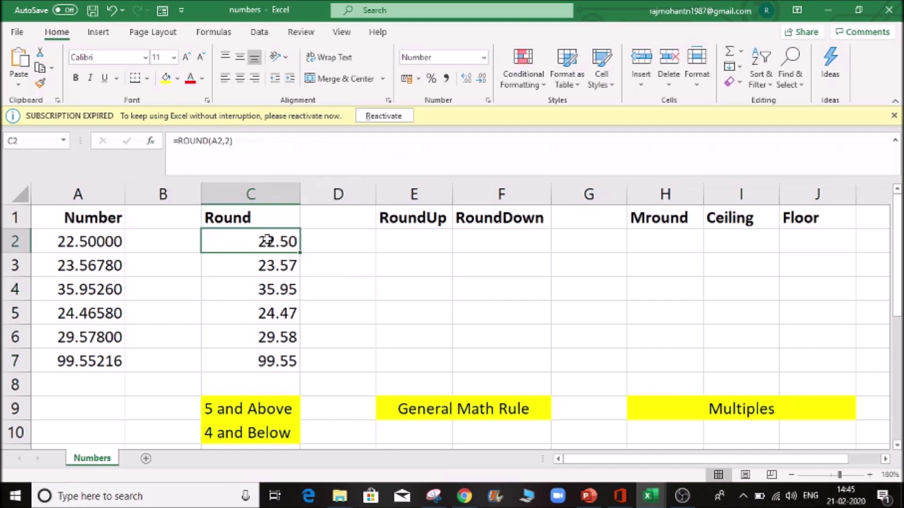
pyautogui.hotkey('ctrl', 'shift', 'Down')
pyautogui.hotkey('ctrl', 'c')
pyautogui.press('Right')
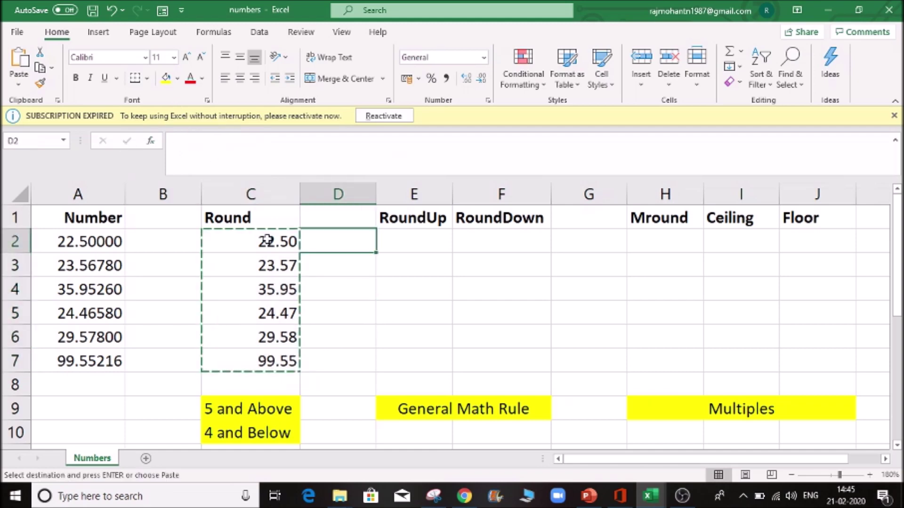
pyautogui.hotkey('ctrl', 'alt', 'v')
pyautogui.press('v')
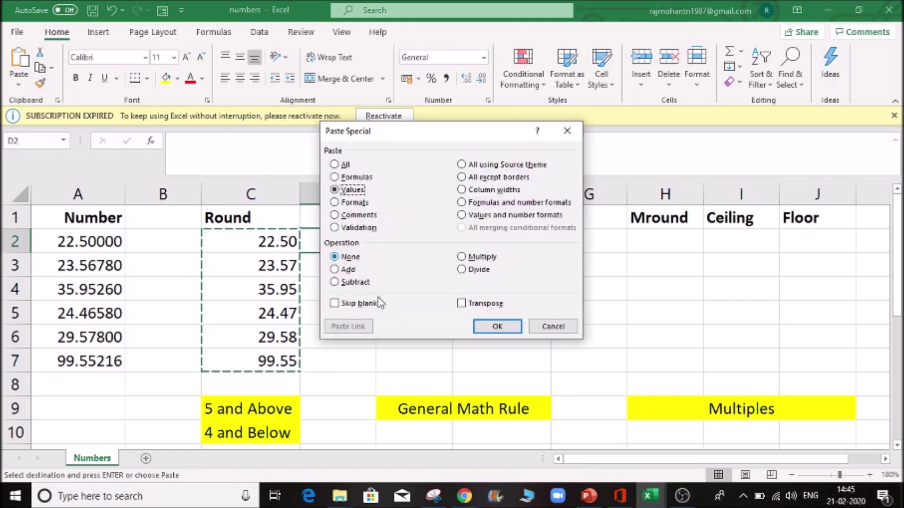
pyautogui.click(507, 333)
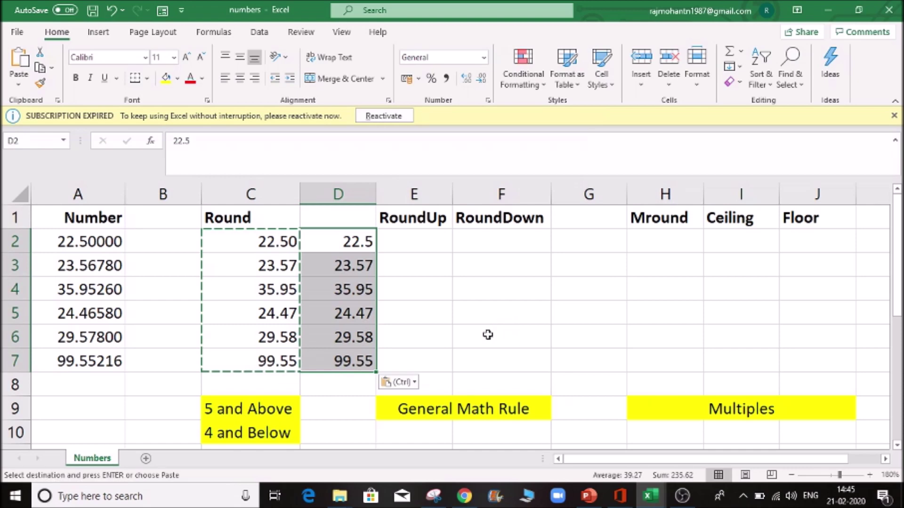
pyautogui.click(349, 319)
pyautogui.click(274, 311)
pyautogui.press('Escape')
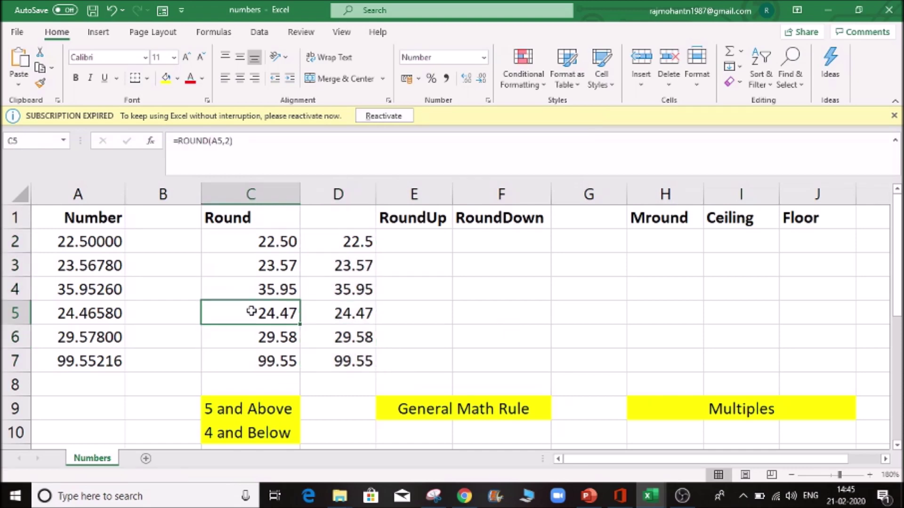
pyautogui.click(345, 316)
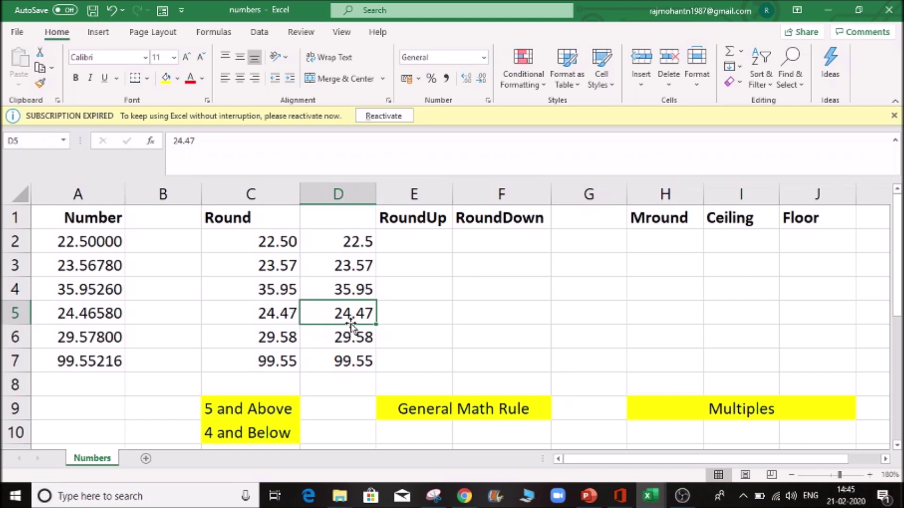
pyautogui.click(361, 264)
pyautogui.click(372, 312)
pyautogui.click(365, 337)
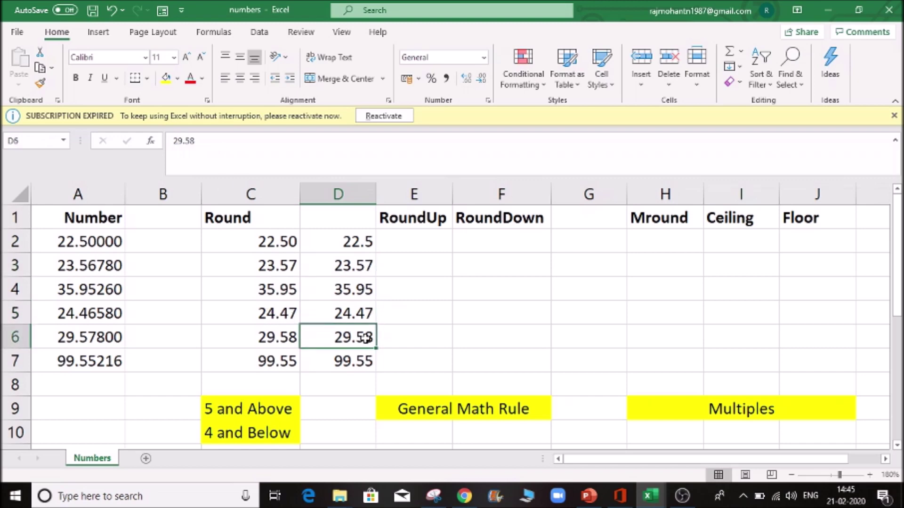
pyautogui.click(359, 370)
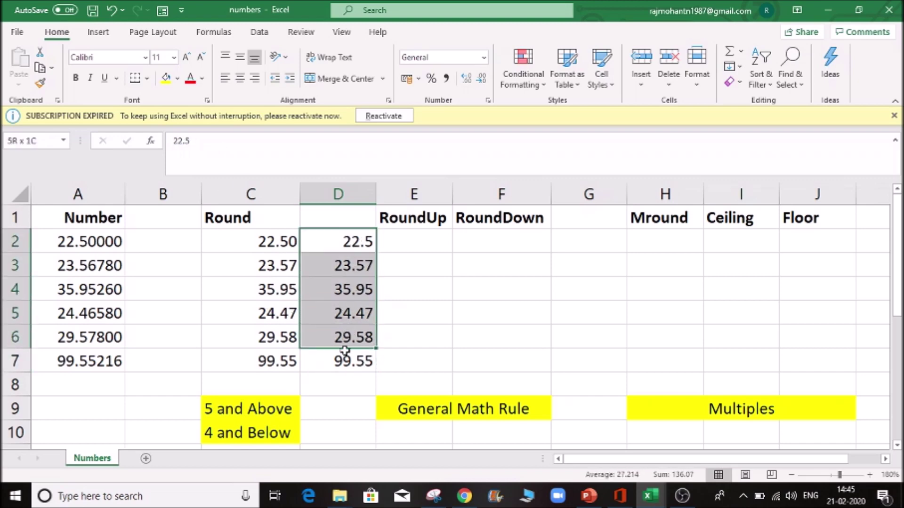
pyautogui.moveTo(353, 241); pyautogui.dragTo(342, 356)
pyautogui.press('Delete')
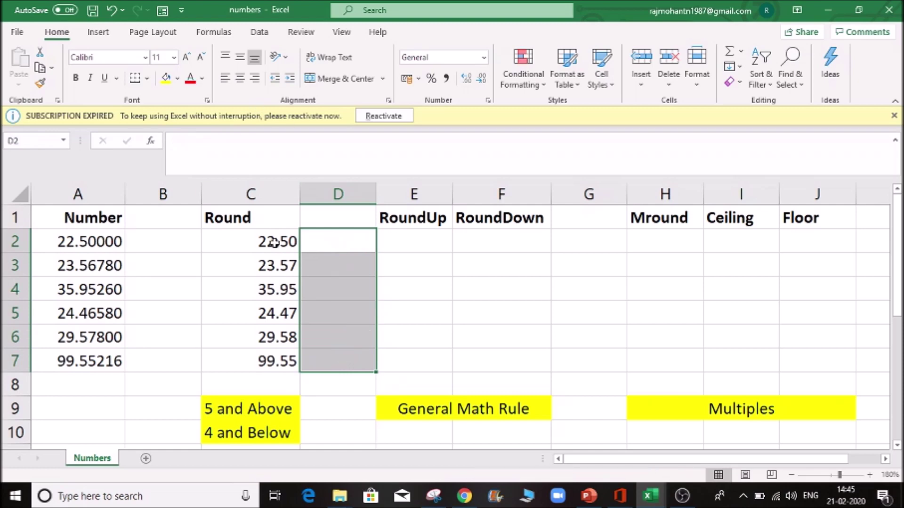
pyautogui.click(292, 243)
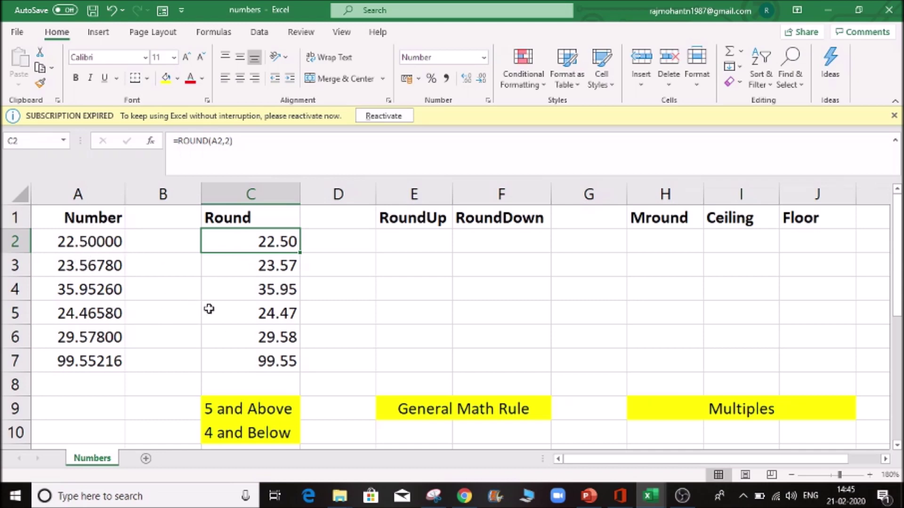
pyautogui.click(99, 242)
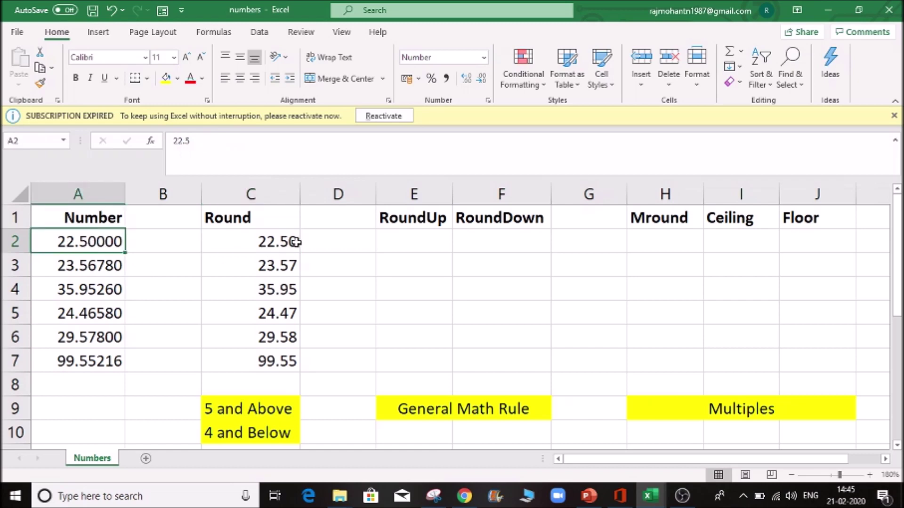
pyautogui.click(104, 266)
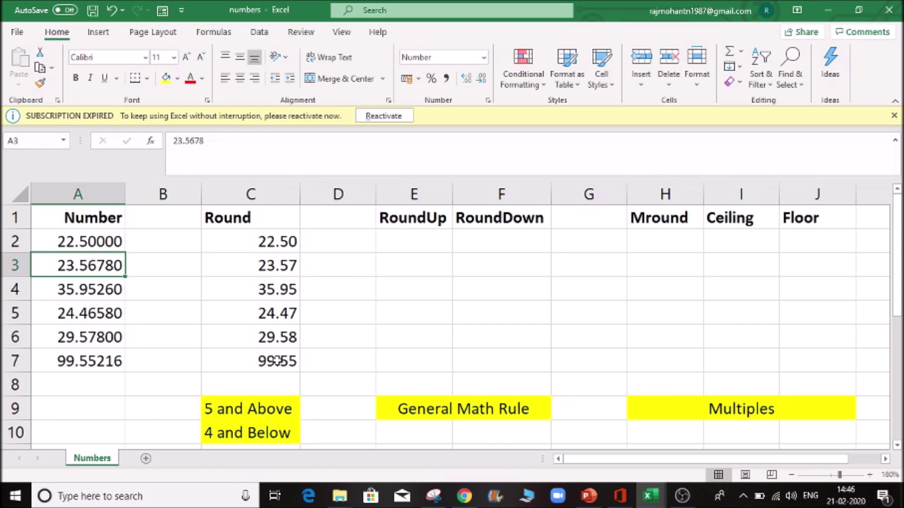
pyautogui.click(236, 408)
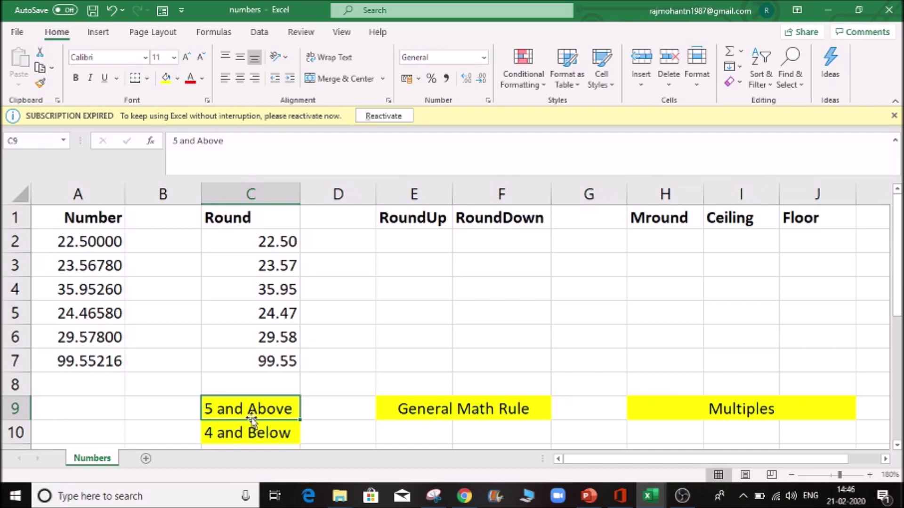
pyautogui.click(104, 344)
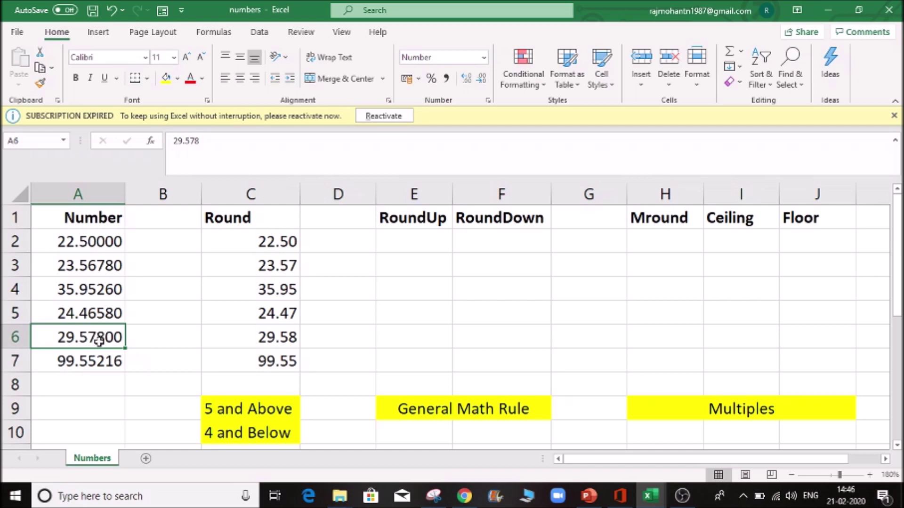
pyautogui.click(102, 365)
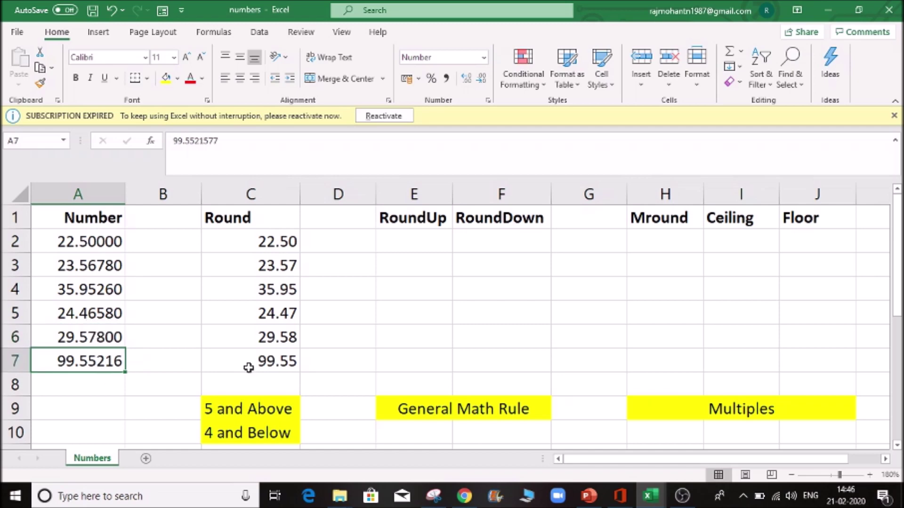
pyautogui.click(271, 366)
pyautogui.click(94, 369)
pyautogui.click(268, 361)
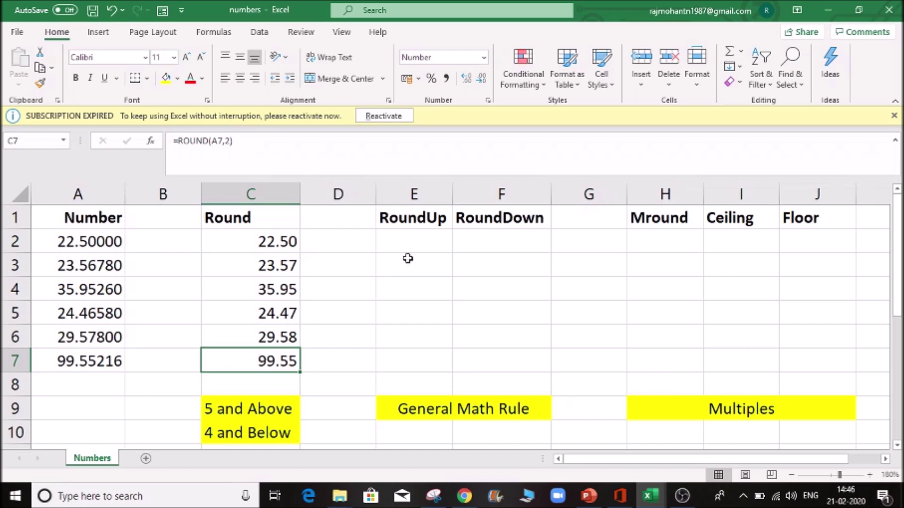
pyautogui.click(429, 233)
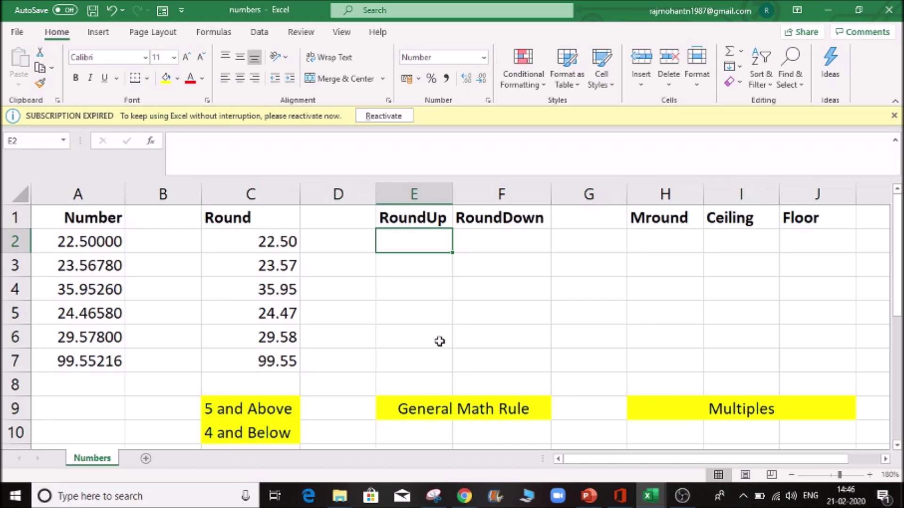
# Enter =ROUNDUP(C2,1) in E2 under RoundUp.
pyautogui.write('=')
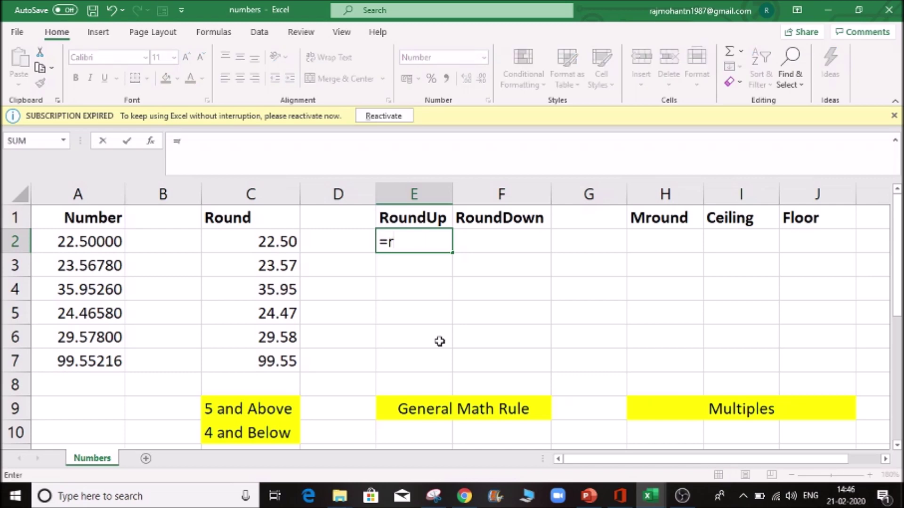
pyautogui.write('ro')
pyautogui.press('Down')
pyautogui.press('Down')
pyautogui.press('Down')
pyautogui.press('Tab')
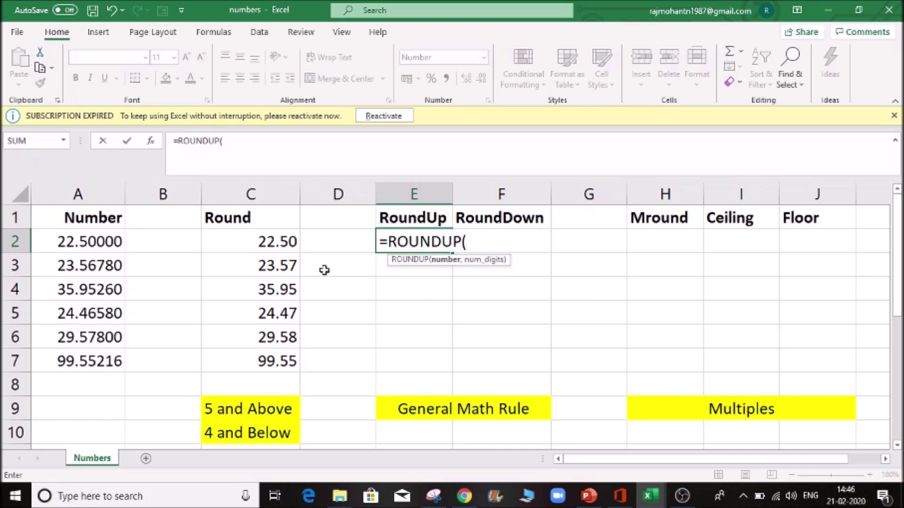
pyautogui.click(278, 241)
pyautogui.write(',')
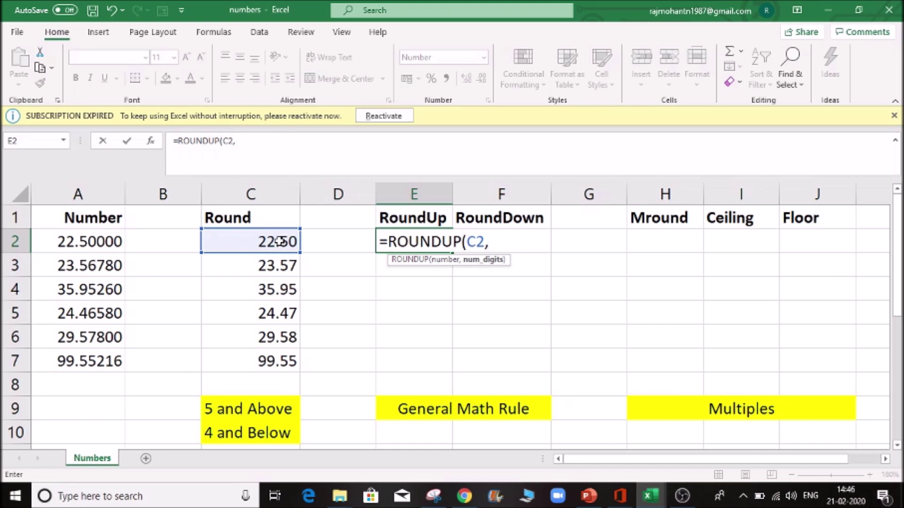
pyautogui.write('1')
pyautogui.write(')')
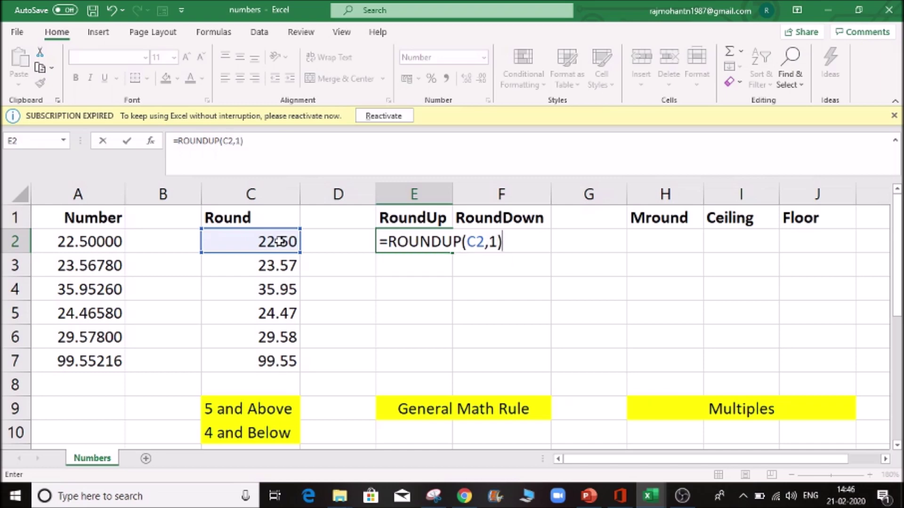
pyautogui.press('Return')
pyautogui.press('Up')
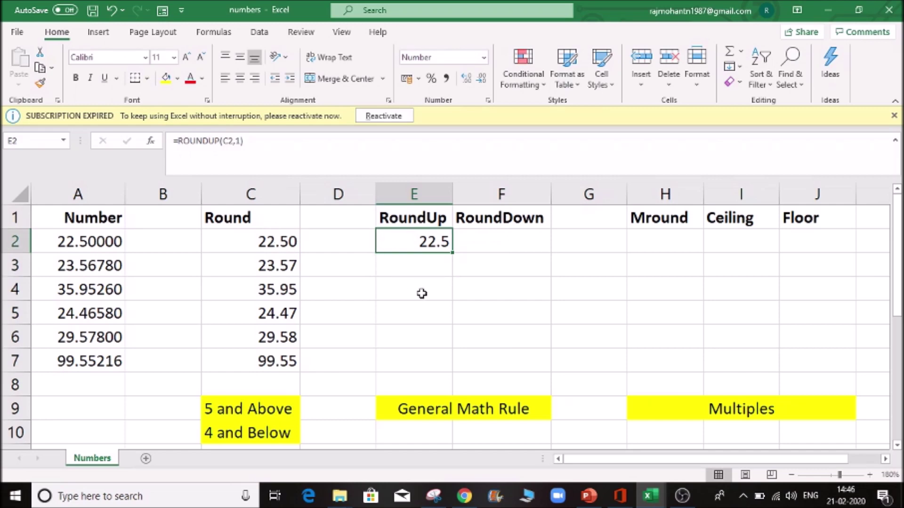
# Fill the ROUNDUP formula down to E7 and review the formulas.
pyautogui.hotkey('shift', 'Down')
pyautogui.hotkey('shift', 'Down')
pyautogui.hotkey('shift', 'Down')
pyautogui.hotkey('shift', 'Down')
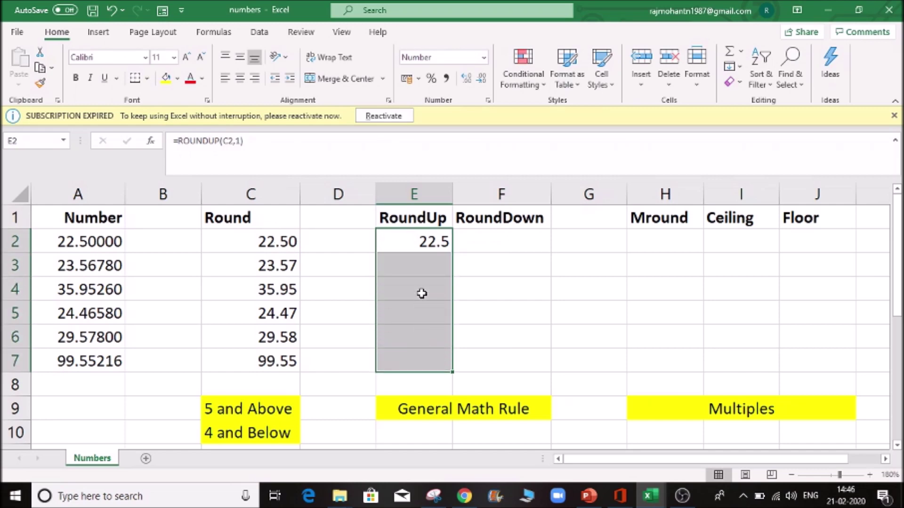
pyautogui.hotkey('ctrl', 'd')
pyautogui.press('Right')
pyautogui.press('Left')
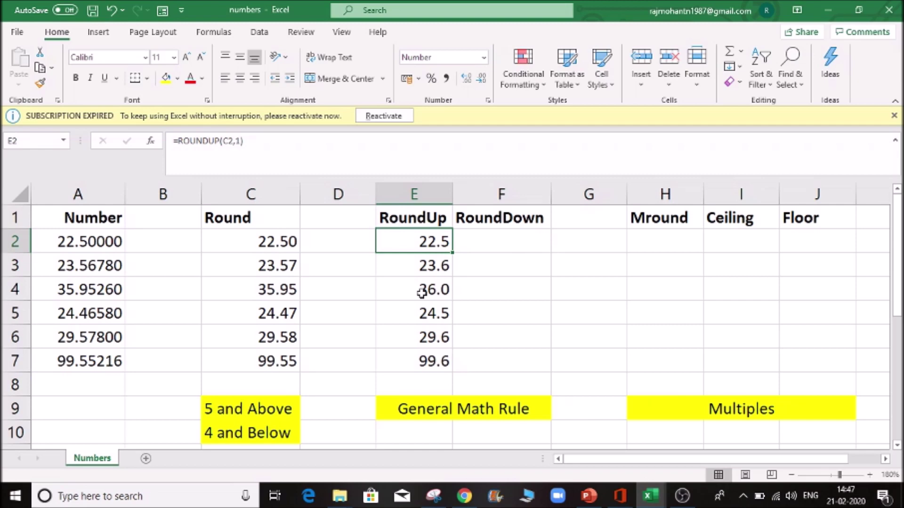
pyautogui.press('Left')
pyautogui.press('Left')
pyautogui.press('Right')
pyautogui.press('Right')
pyautogui.press('Down')
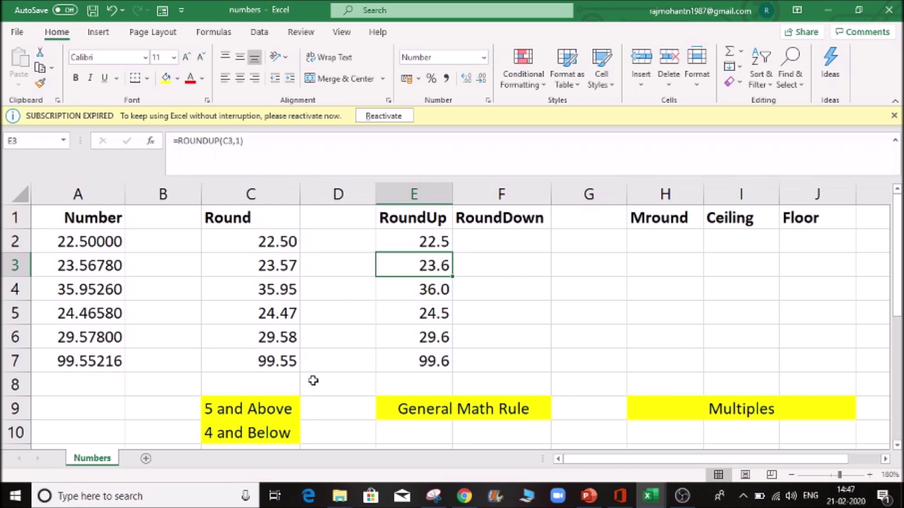
# Replace the ROUND formulas in C2:C7 with their values via Paste Special Values.
pyautogui.click(289, 243)
pyautogui.click(289, 292)
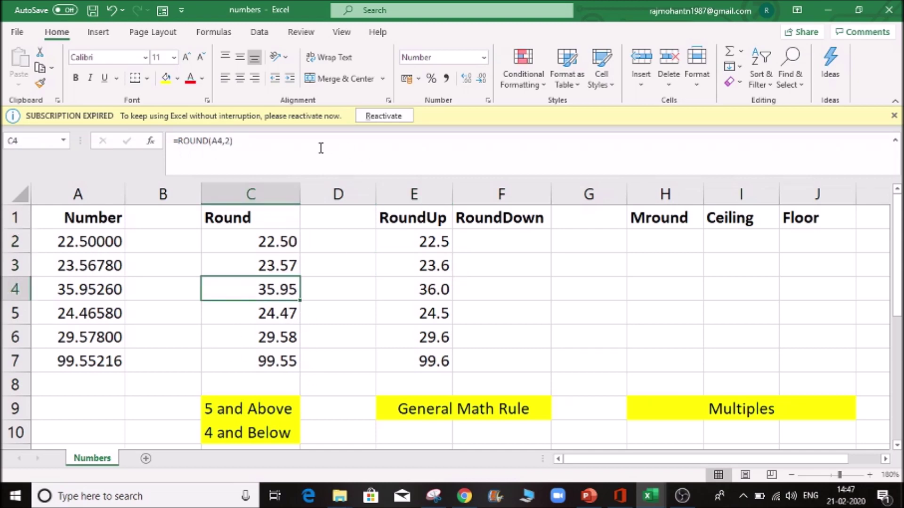
pyautogui.click(273, 243)
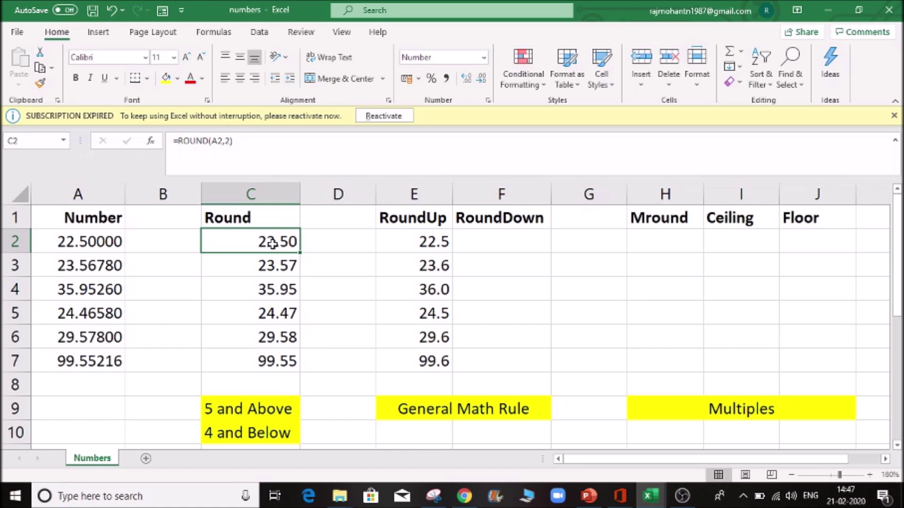
pyautogui.hotkey('ctrl', 'shift', 'Down')
pyautogui.hotkey('ctrl', 'c')
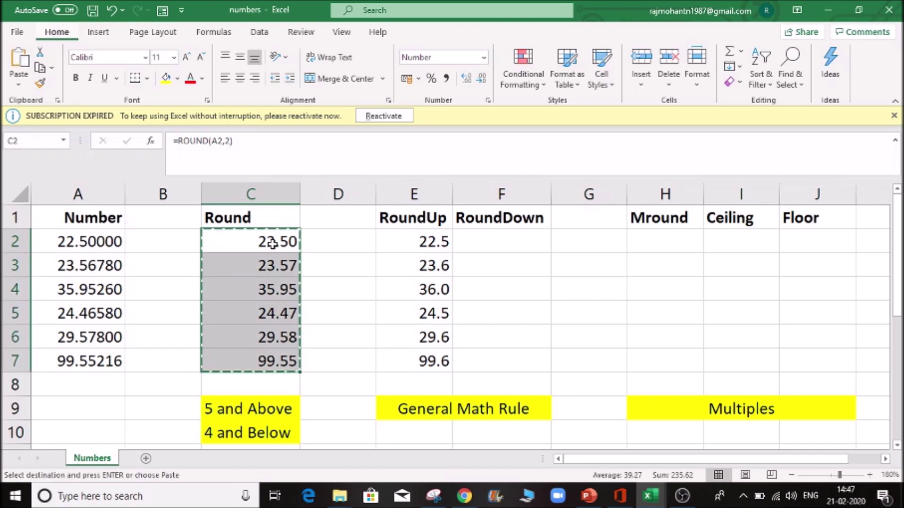
pyautogui.hotkey('ctrl', 'alt', 'v')
pyautogui.press('v')
pyautogui.press('Return')
pyautogui.press('Escape')
pyautogui.press('Down')
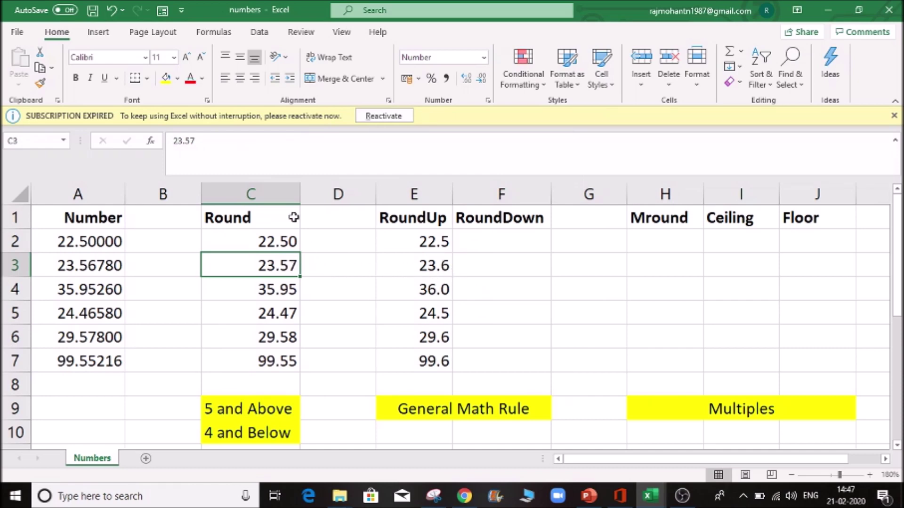
# Change C3 to 23.53 and check the ROUNDUP result in E3.
pyautogui.click(206, 140)
pyautogui.press('BackSpace')
pyautogui.write('3')
pyautogui.press('Tab')
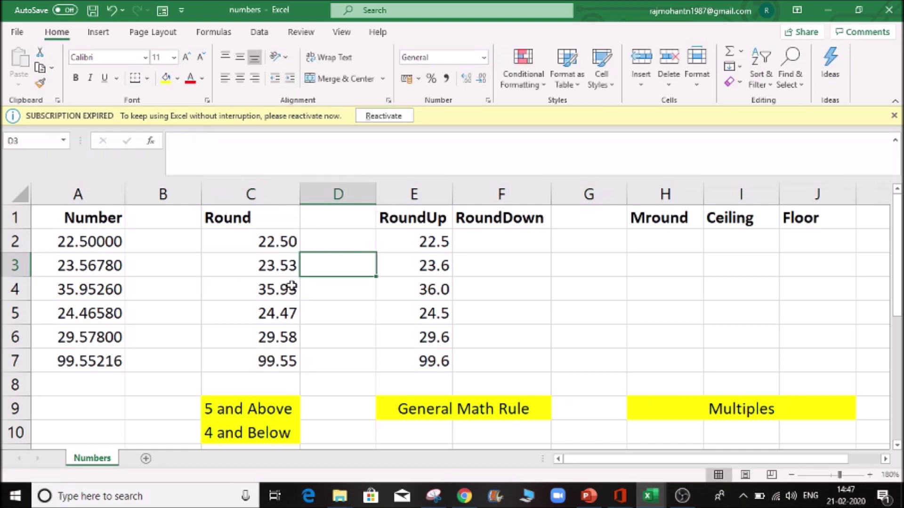
pyautogui.click(284, 269)
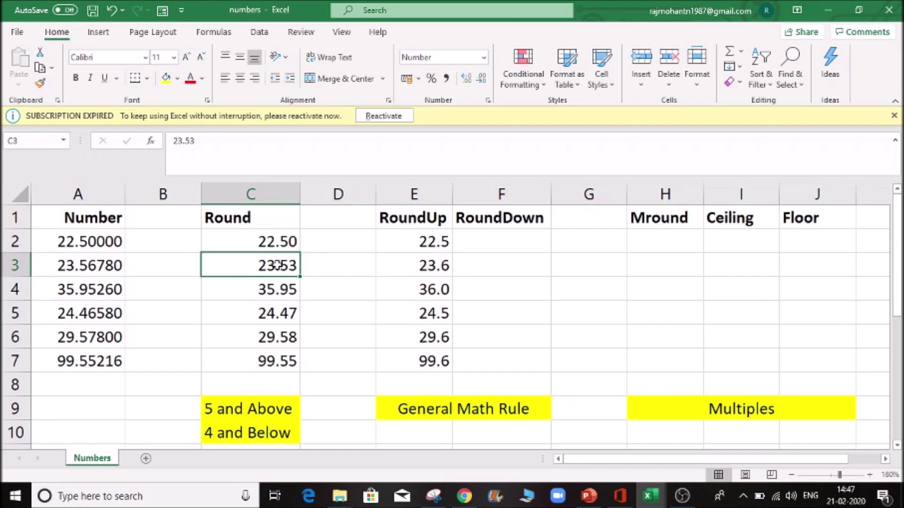
pyautogui.click(423, 269)
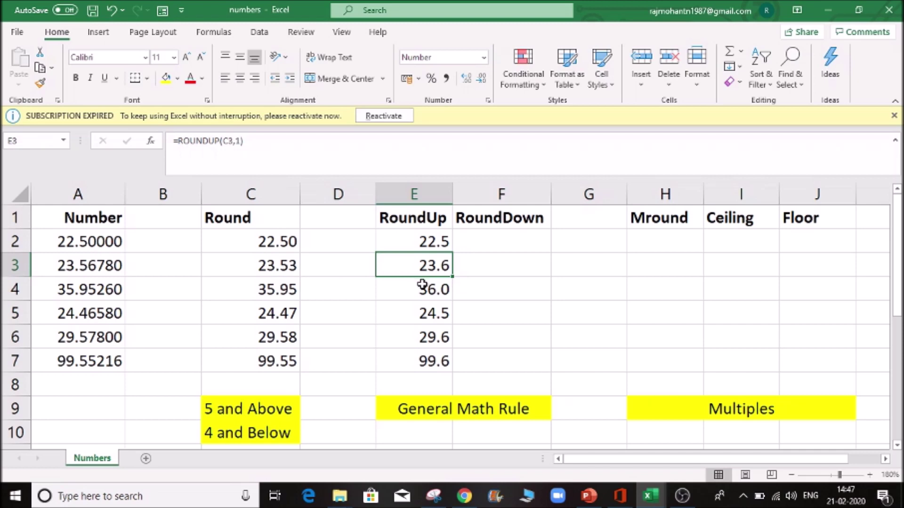
# Change C6 from 29.58 to 29.51 and confirm E6 still shows 29.6.
pyautogui.click(294, 335)
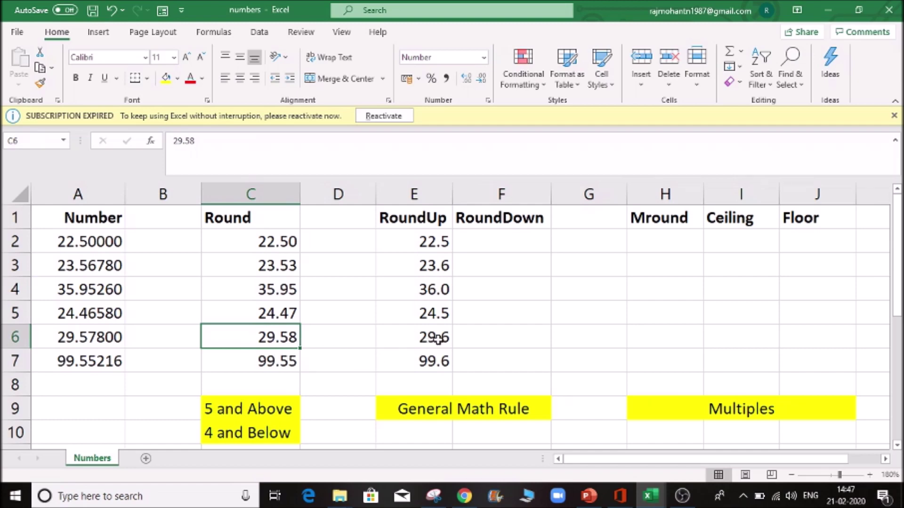
pyautogui.click(233, 146)
pyautogui.press('BackSpace')
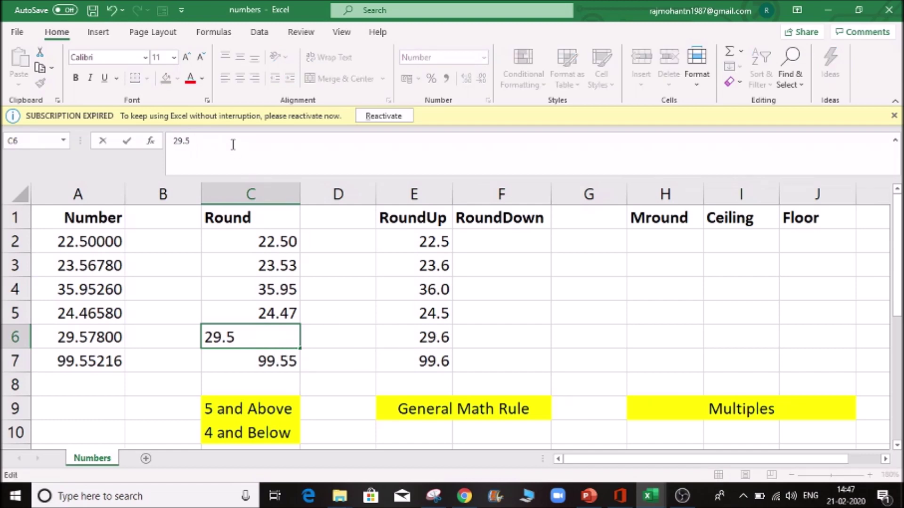
pyautogui.write('1')
pyautogui.press('Tab')
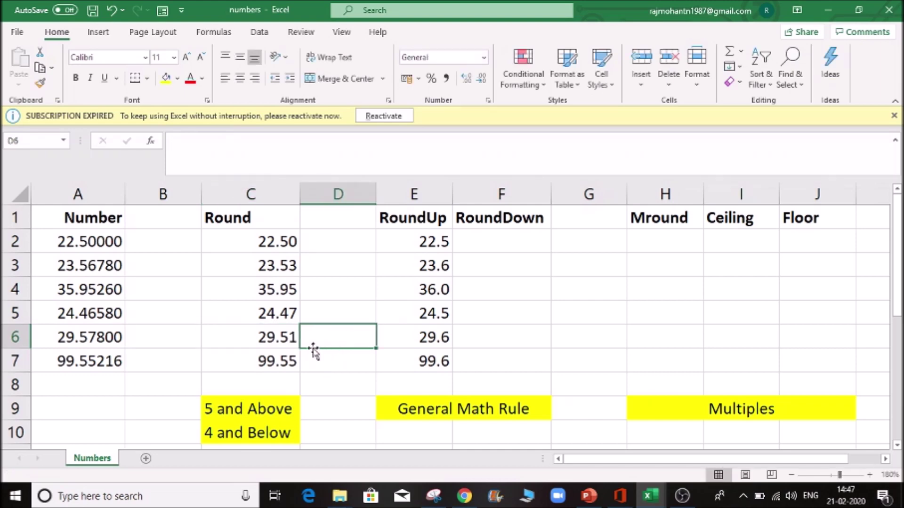
pyautogui.click(286, 335)
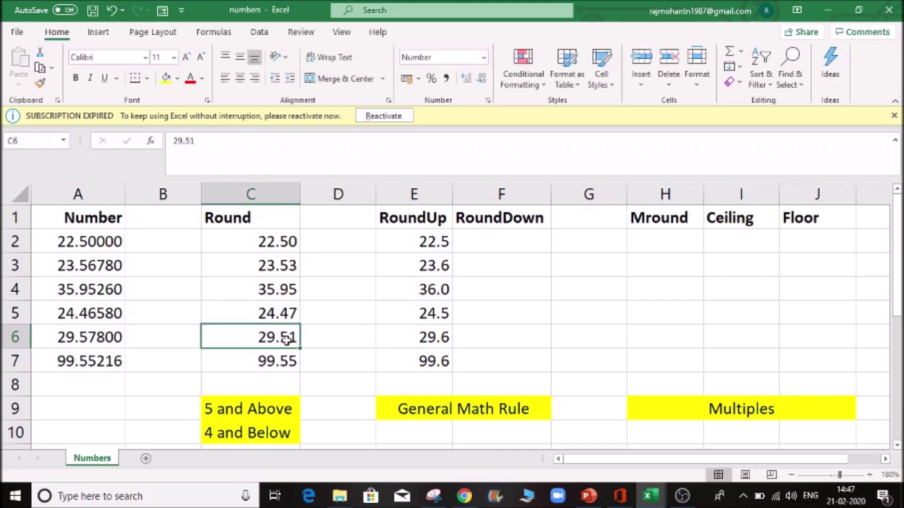
pyautogui.click(426, 339)
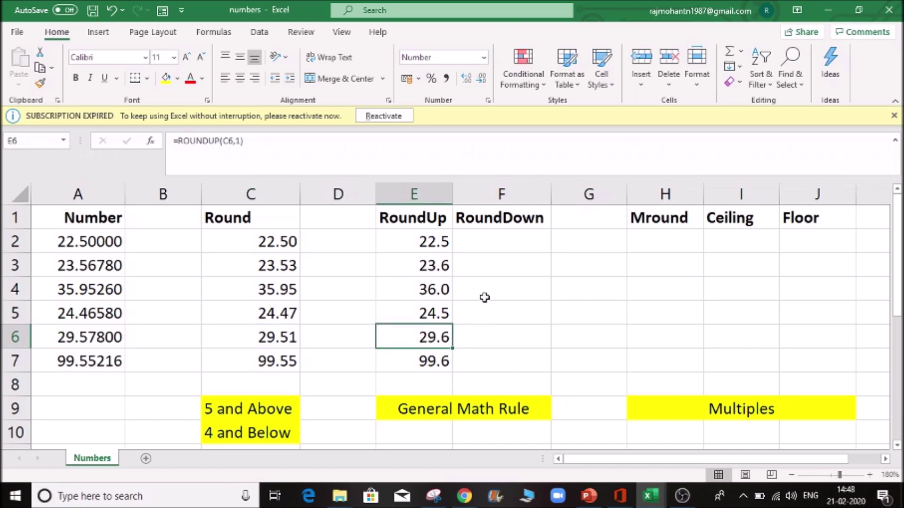
pyautogui.click(499, 241)
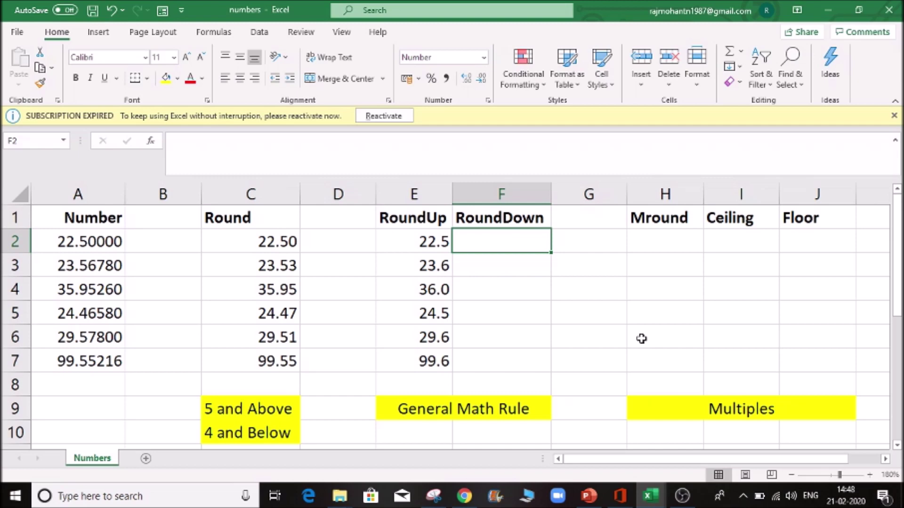
# Enter =ROUNDDOWN(C2,1) in F2 under RoundDown.
pyautogui.write('=ro')
pyautogui.press('Down')
pyautogui.press('Down')
pyautogui.press('Tab')
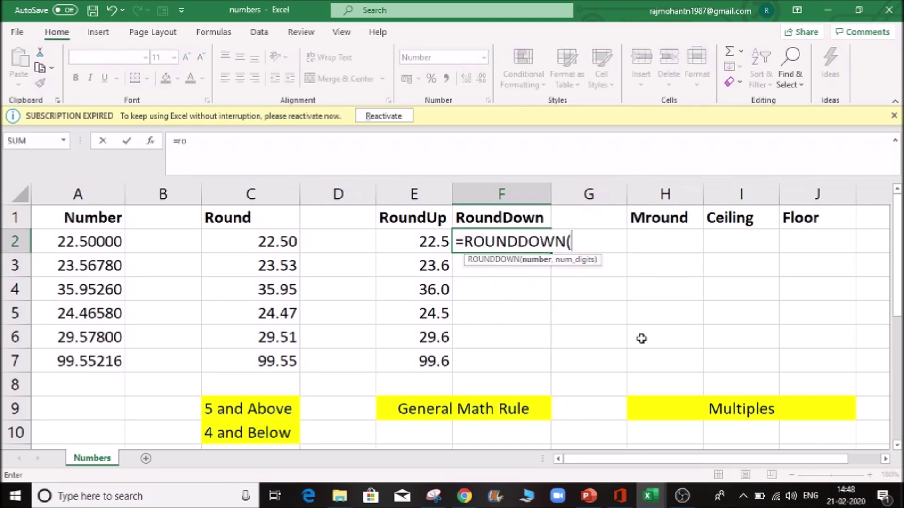
pyautogui.click(273, 240)
pyautogui.write(',1')
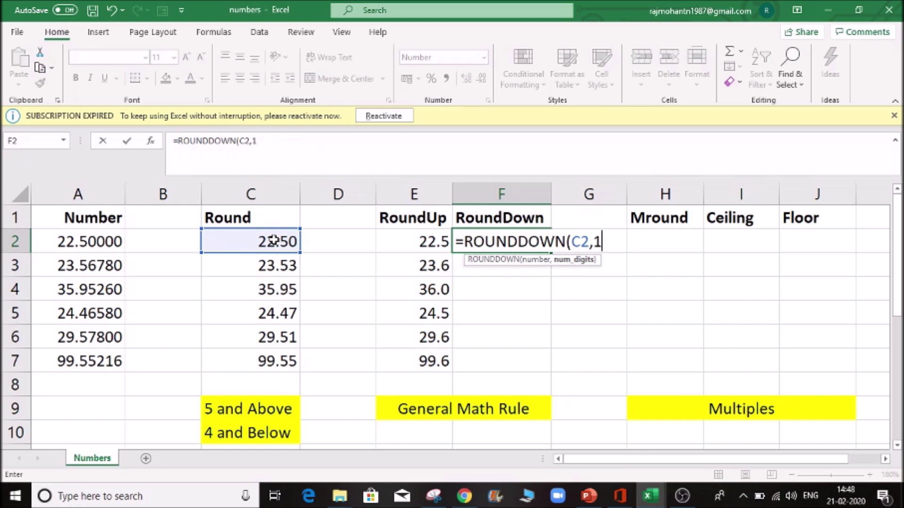
pyautogui.write(')')
pyautogui.hotkey('ctrl', 'Return')
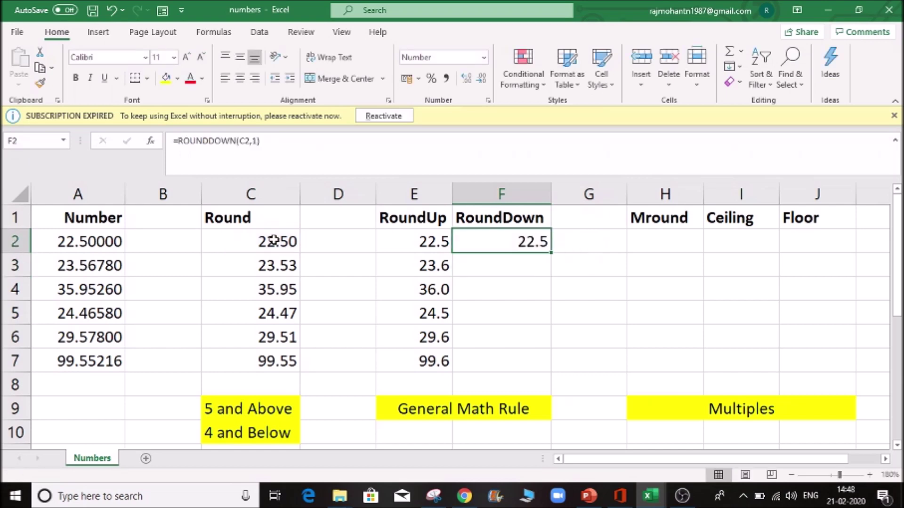
# Fill the ROUNDDOWN formula down F2:F7.
pyautogui.press('Left')
pyautogui.press('Left')
pyautogui.press('Right')
pyautogui.hotkey('ctrl', 'Down')
pyautogui.press('Right')
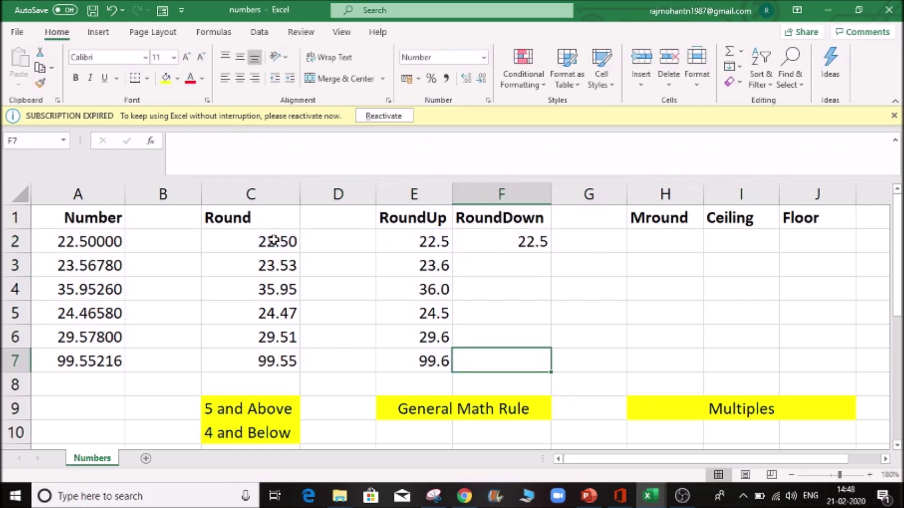
pyautogui.hotkey('shift', 'Up')
pyautogui.hotkey('ctrl', 'shift', 'Up')
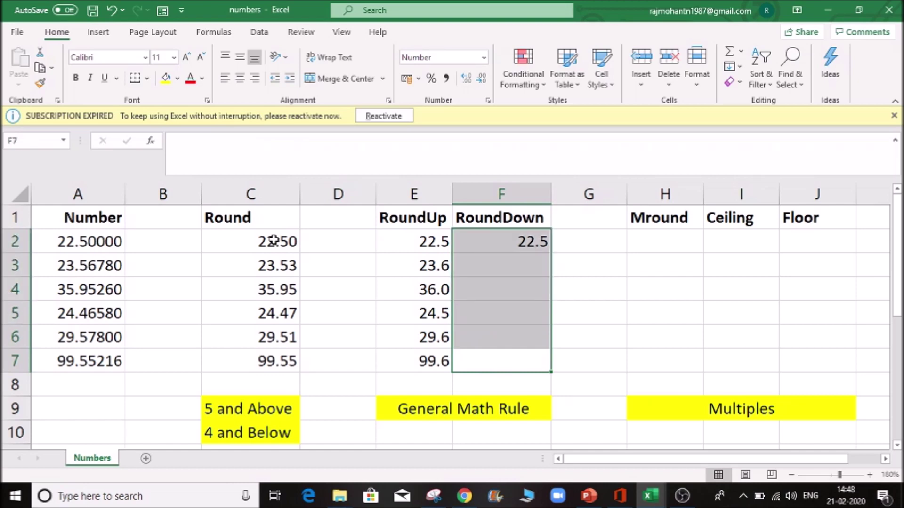
pyautogui.hotkey('ctrl', 'd')
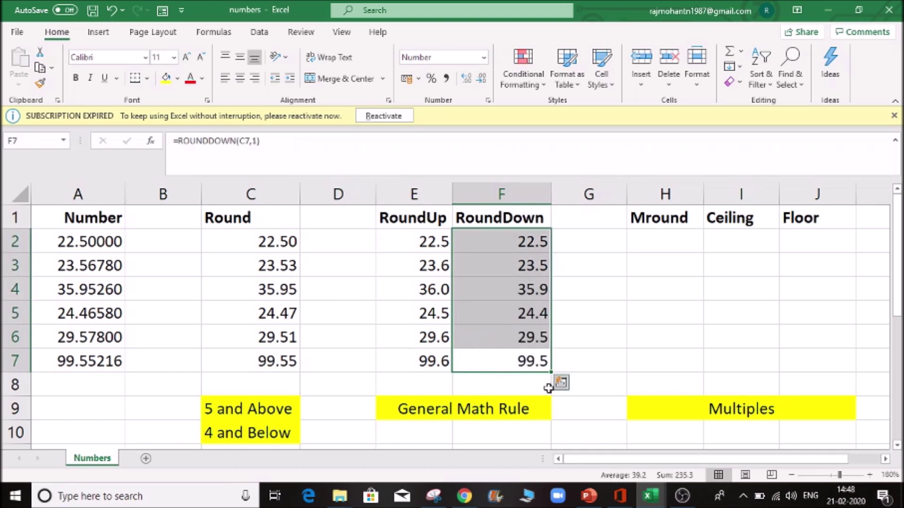
# Compare the RoundUp and RoundDown results for row 6.
pyautogui.click(425, 356)
pyautogui.click(500, 362)
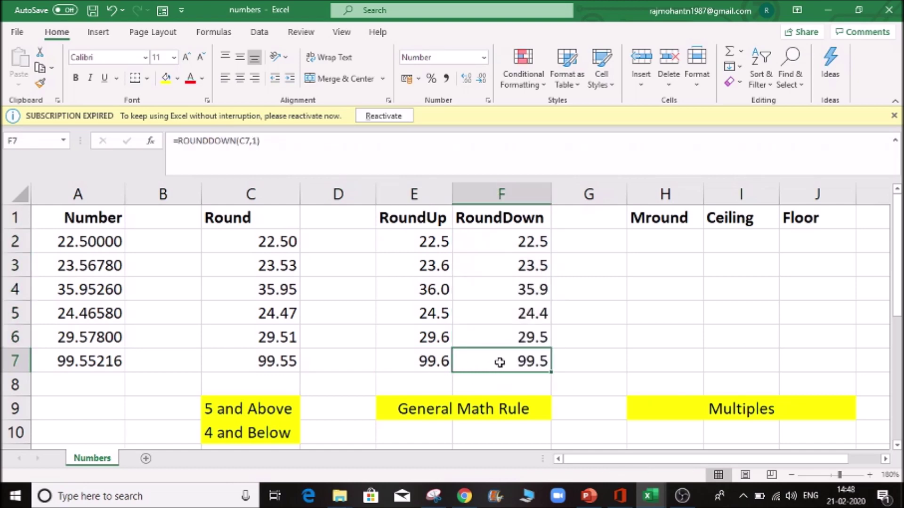
pyautogui.click(423, 335)
pyautogui.click(504, 332)
pyautogui.click(446, 337)
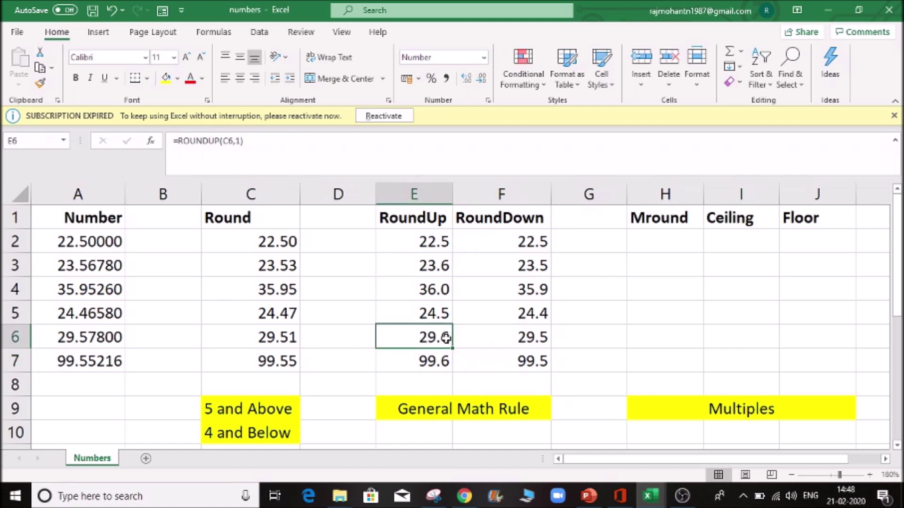
# Inspect the ROUNDUP formula in E6 and ROUNDDOWN formula in F6 without changing them.
pyautogui.doubleClick(446, 338)
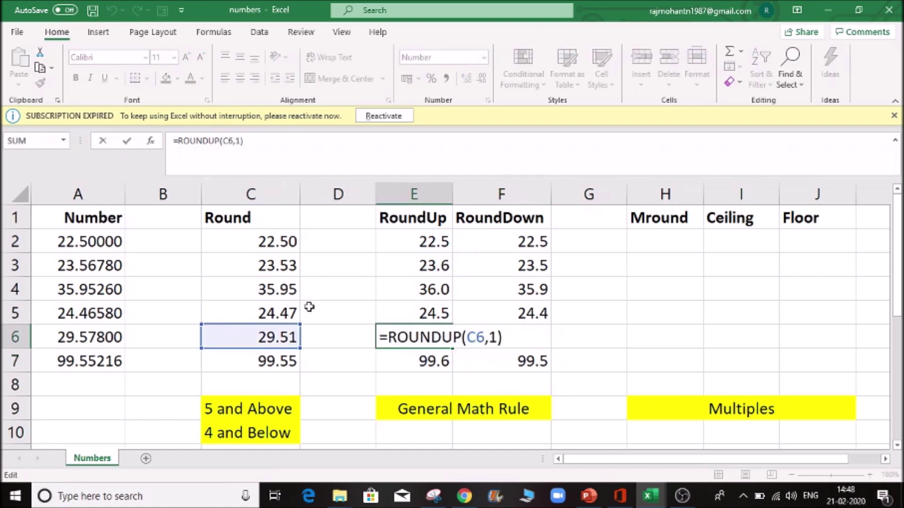
pyautogui.press('Escape')
pyautogui.click(518, 338)
pyautogui.doubleClick(520, 338)
pyautogui.press('Escape')
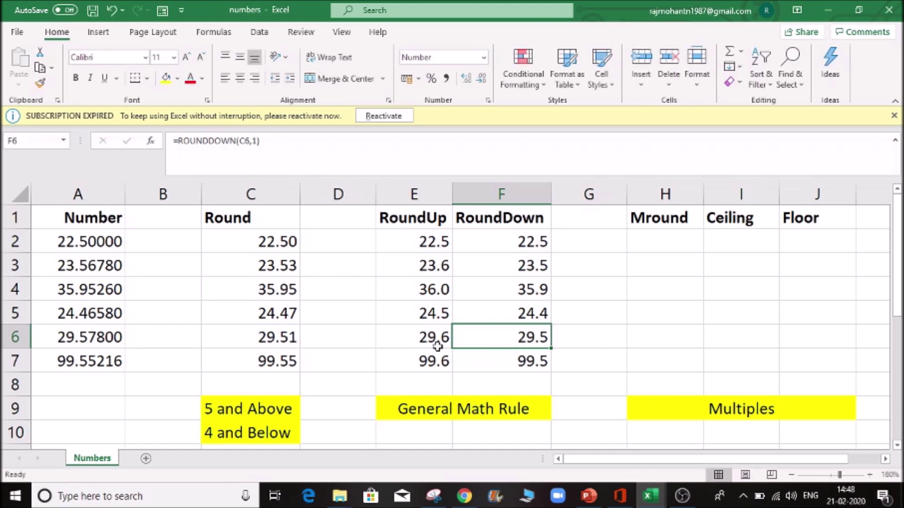
pyautogui.click(430, 341)
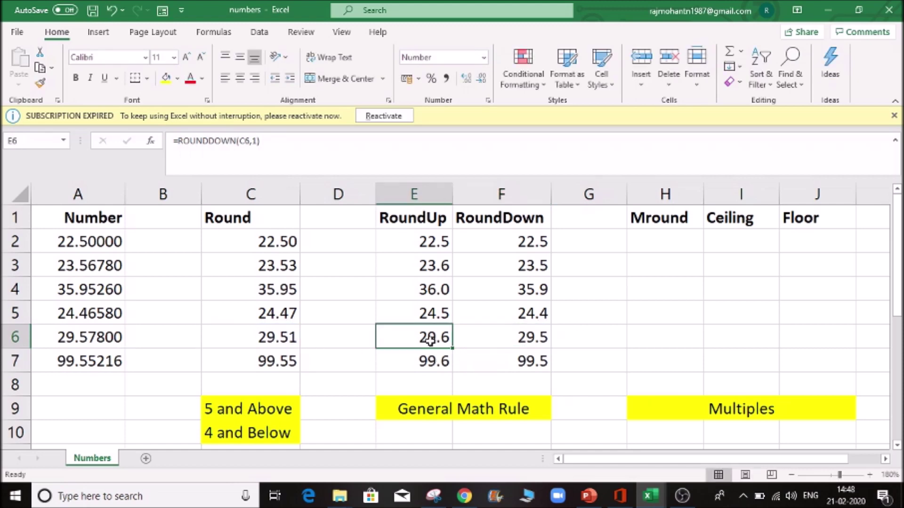
pyautogui.click(534, 341)
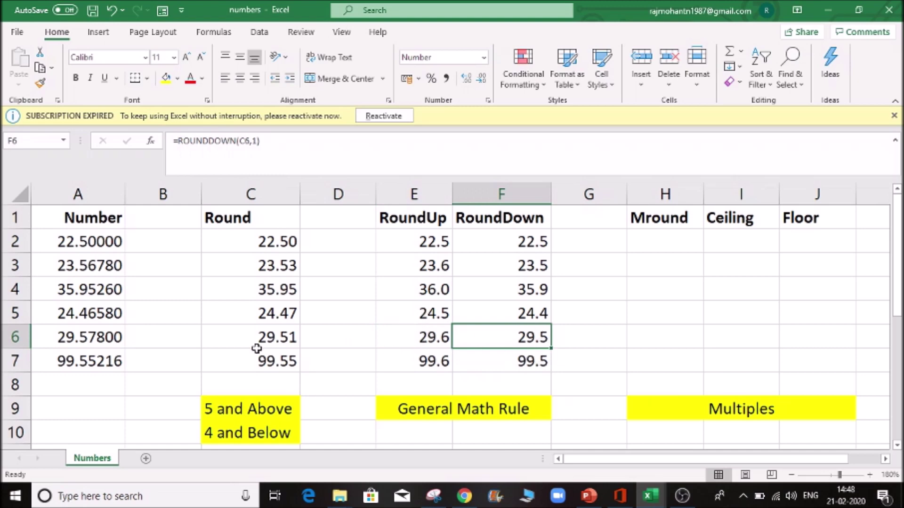
# Change C6 from 29.51 to 29.59 and check that F6 still shows 29.5.
pyautogui.click(281, 338)
pyautogui.click(269, 150)
pyautogui.press('BackSpace')
pyautogui.write('9')
pyautogui.press('Tab')
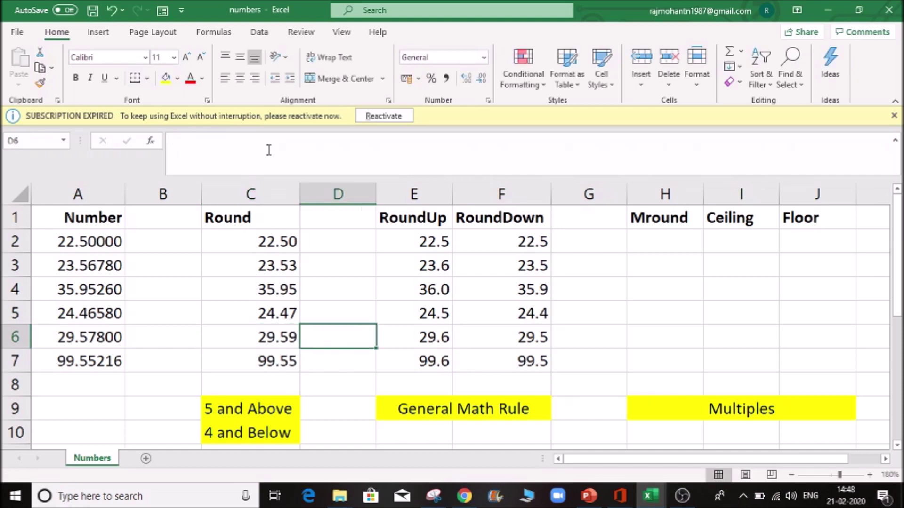
pyautogui.click(521, 337)
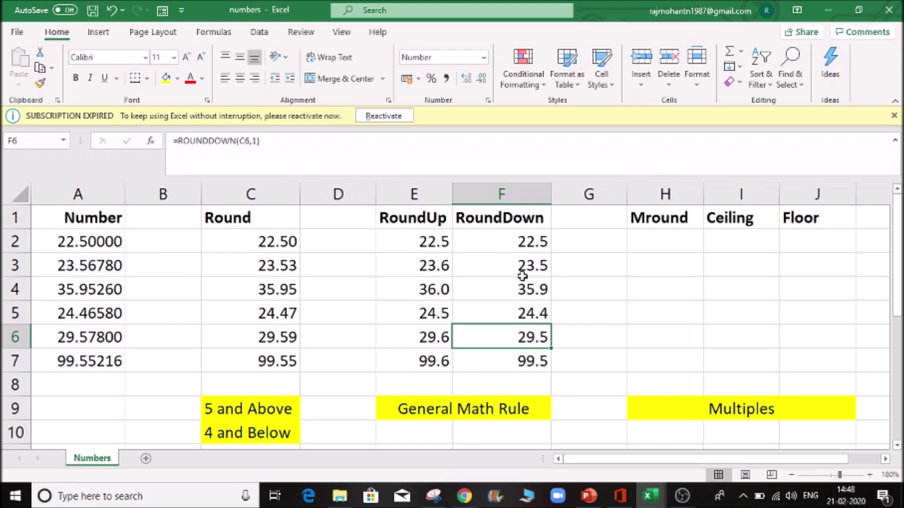
# Point out the Multiples note beneath the Mround column.
pyautogui.click(659, 239)
pyautogui.click(719, 412)
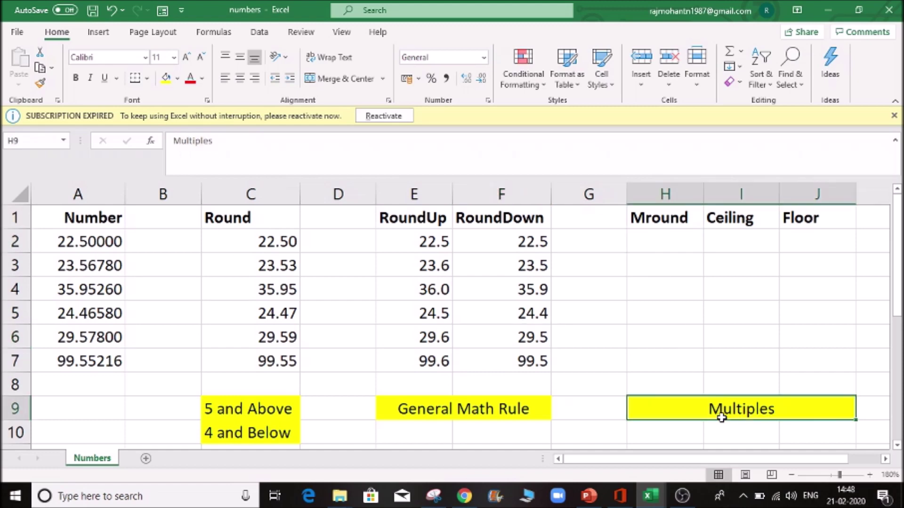
pyautogui.click(406, 312)
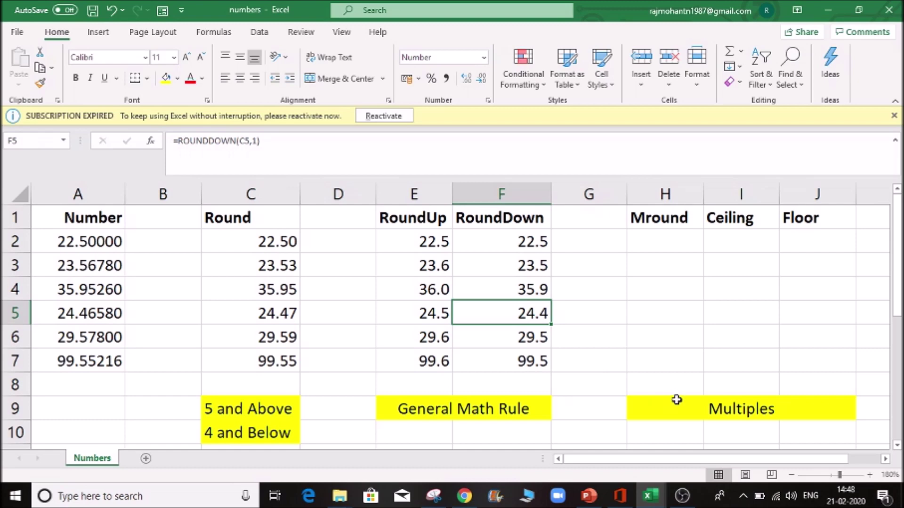
pyautogui.click(703, 417)
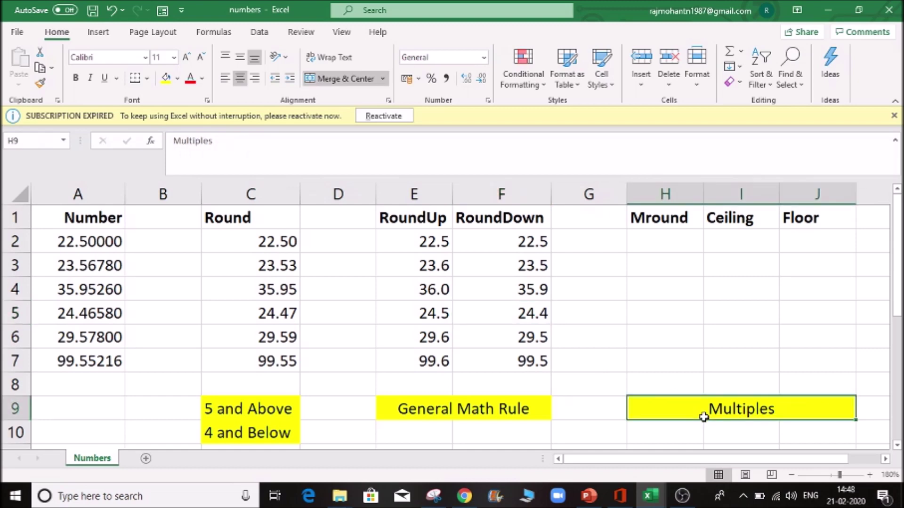
# Enter =MROUND(C2,5) in H2, returning 25.
pyautogui.click(632, 238)
pyautogui.write('=mr')
pyautogui.press('Tab')
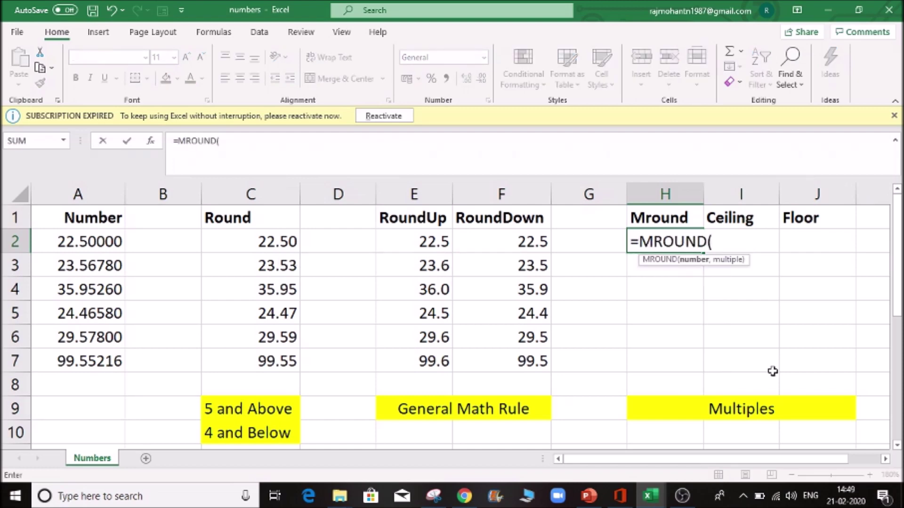
pyautogui.click(258, 245)
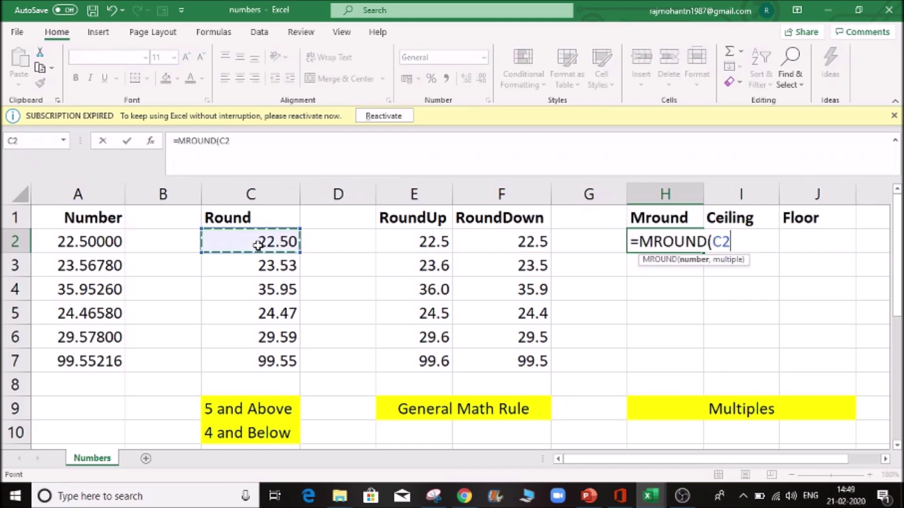
pyautogui.write(',')
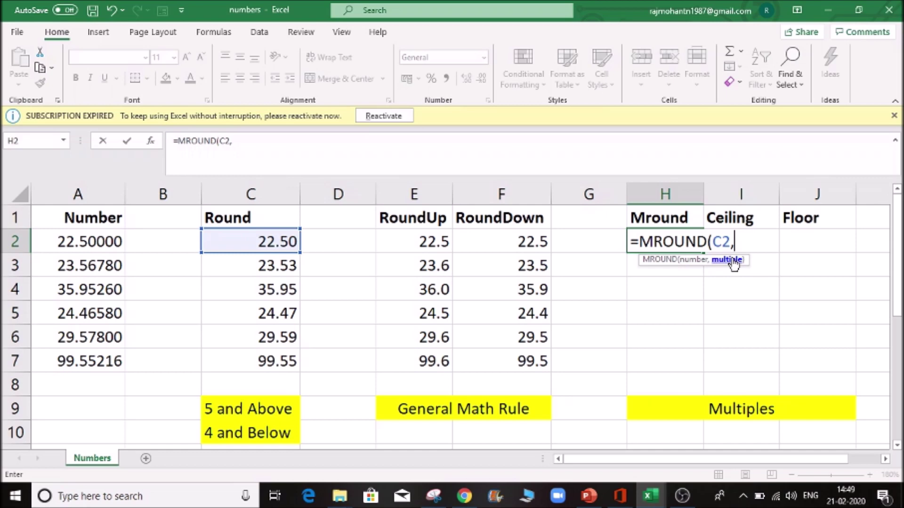
pyautogui.write('5)')
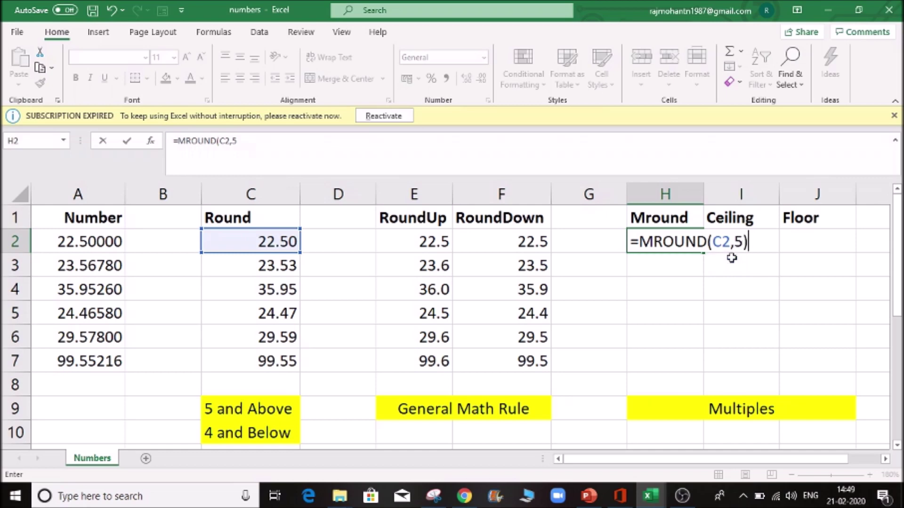
pyautogui.press('Return')
pyautogui.press('Up')
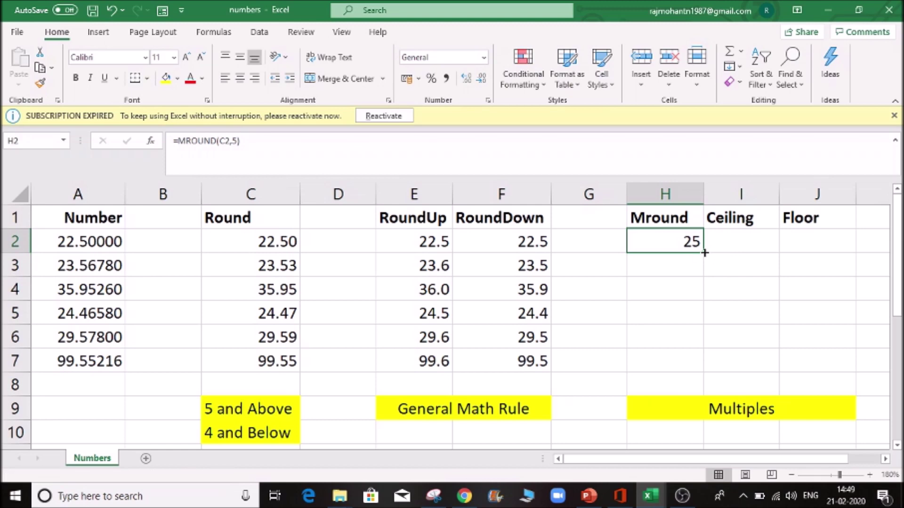
# Fill the MROUND formula down H2:H7 and review the results.
pyautogui.press('Left')
pyautogui.press('Left')
pyautogui.hotkey('ctrl', 'Down')
pyautogui.press('Right')
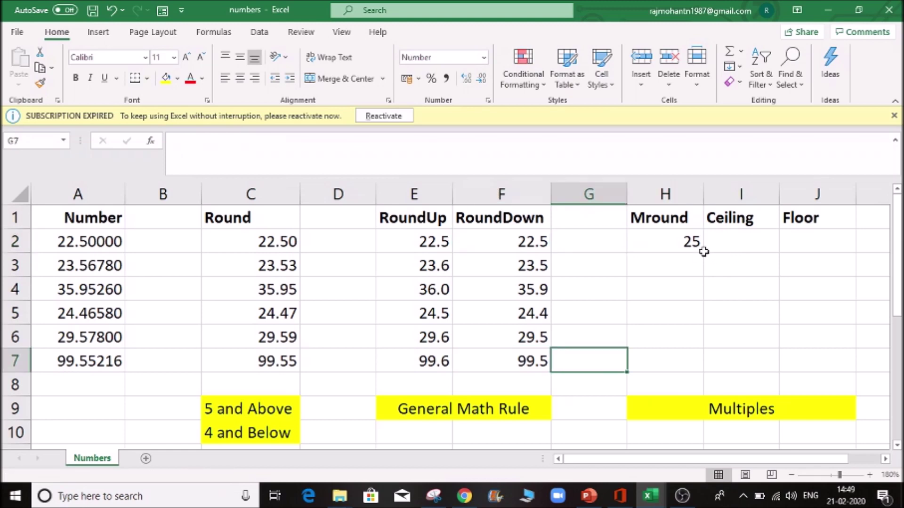
pyautogui.press('Right')
pyautogui.hotkey('ctrl', 'shift', 'Up')
pyautogui.hotkey('ctrl', 'd')
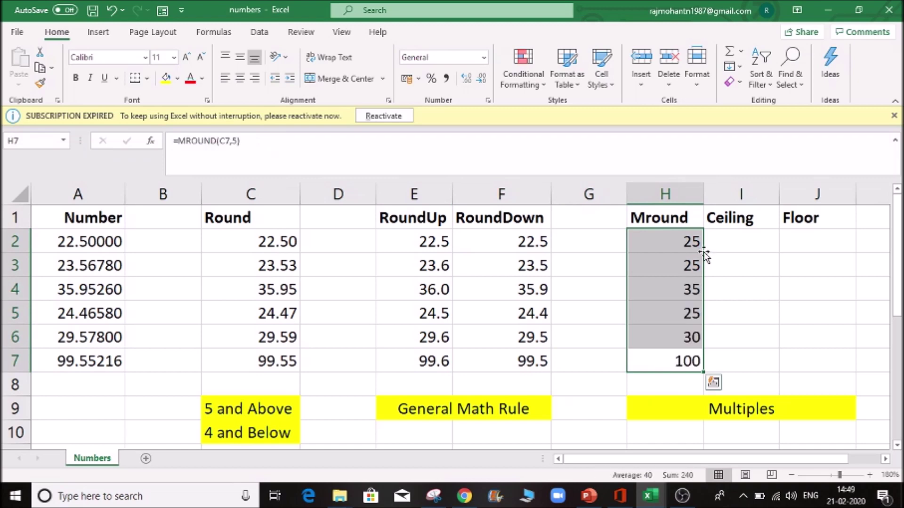
pyautogui.press('Down')
pyautogui.press('Up')
pyautogui.press('Up')
pyautogui.press('Up')
pyautogui.press('Up')
pyautogui.press('Up')
pyautogui.press('Up')
pyautogui.press('Down')
pyautogui.press('Down')
pyautogui.press('Down')
pyautogui.press('Down')
pyautogui.press('Down')
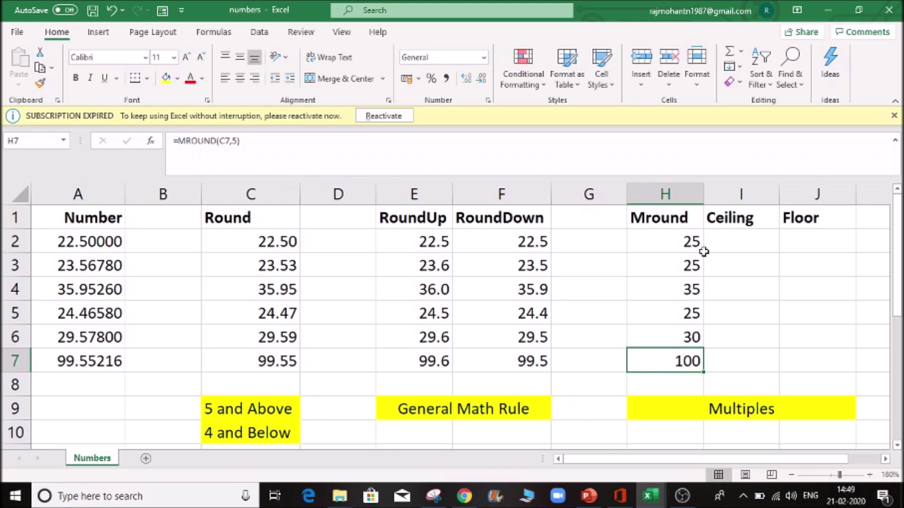
# Change H2's MROUND multiple from 5 to 2.5 and fill the formula down to H7.
pyautogui.click(687, 243)
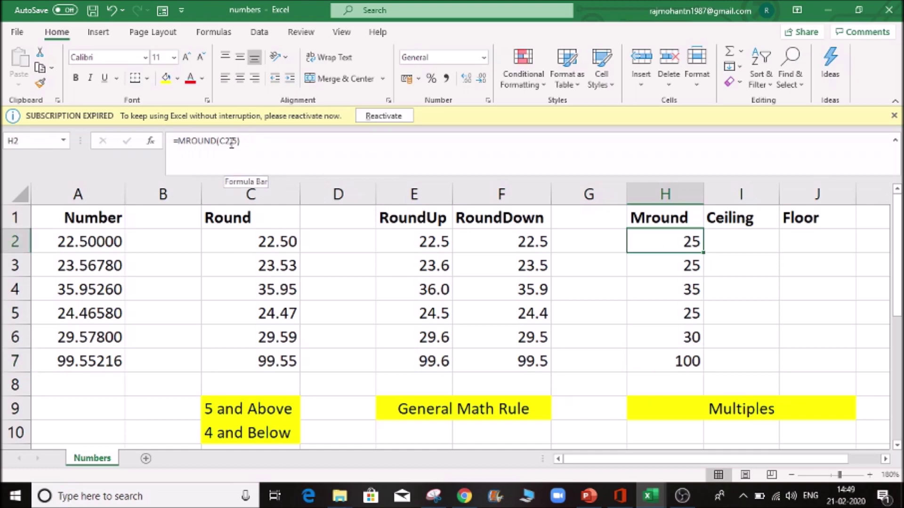
pyautogui.press('F2')
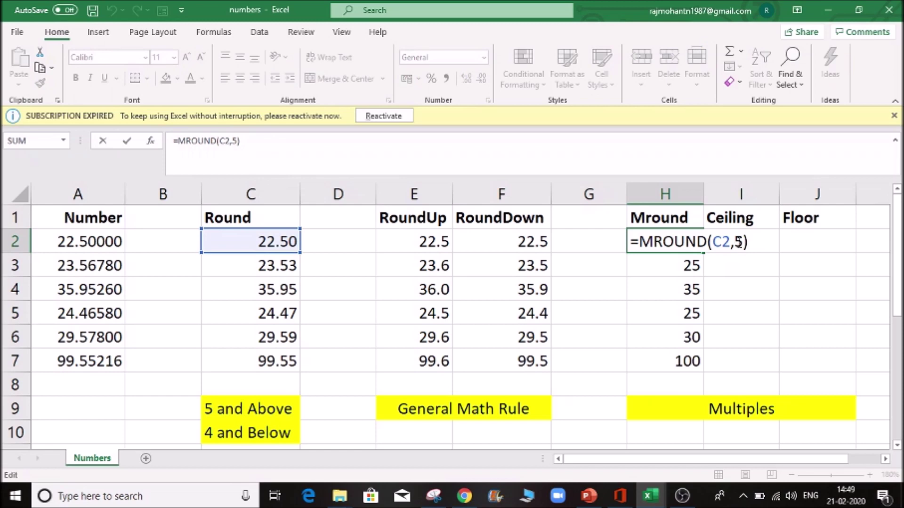
pyautogui.click(737, 242)
pyautogui.press('Delete')
pyautogui.write('2.5')
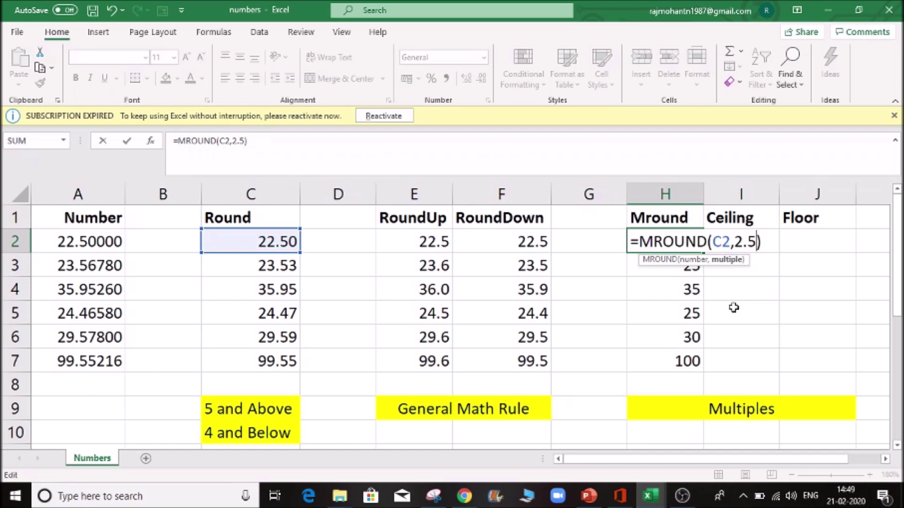
pyautogui.press('Tab')
pyautogui.press('Left')
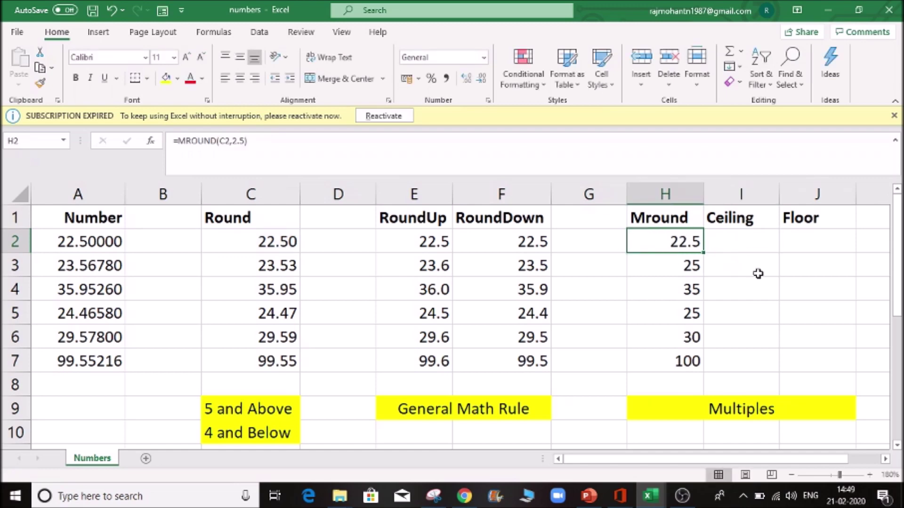
pyautogui.doubleClick(702, 253)
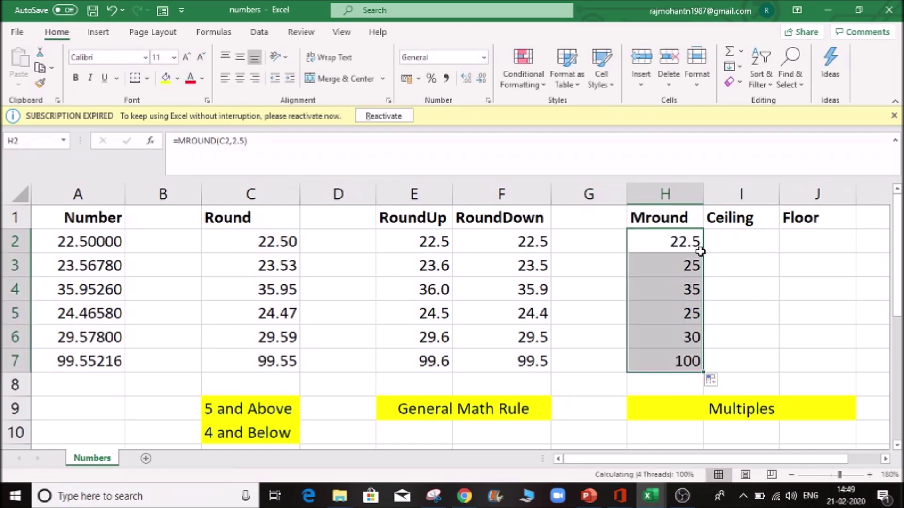
# Compare the new Mround results in H2, H4 and H6 with the Round values in C2, C4 and C5.
pyautogui.click(681, 359)
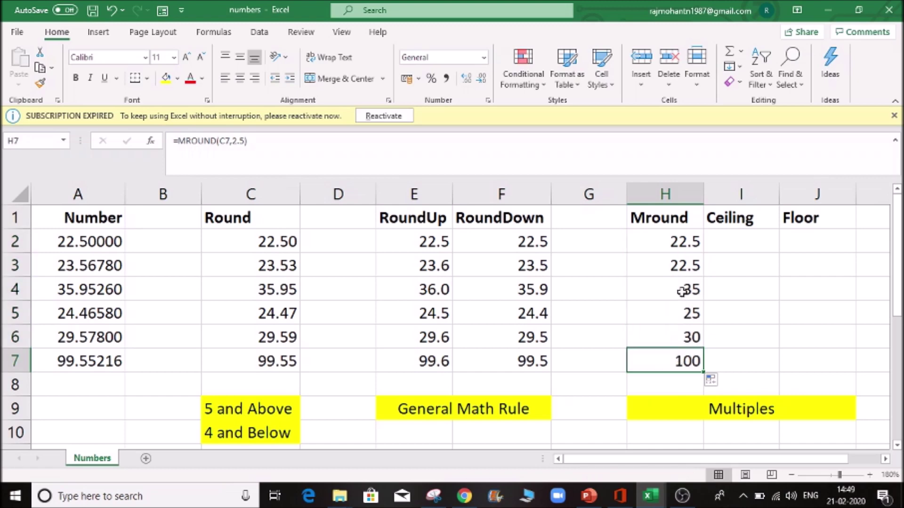
pyautogui.click(686, 242)
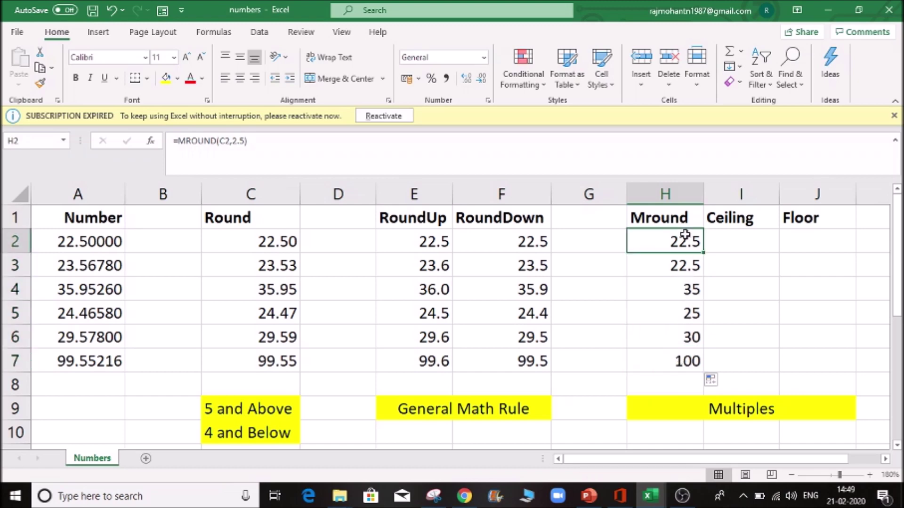
pyautogui.click(283, 237)
pyautogui.click(698, 241)
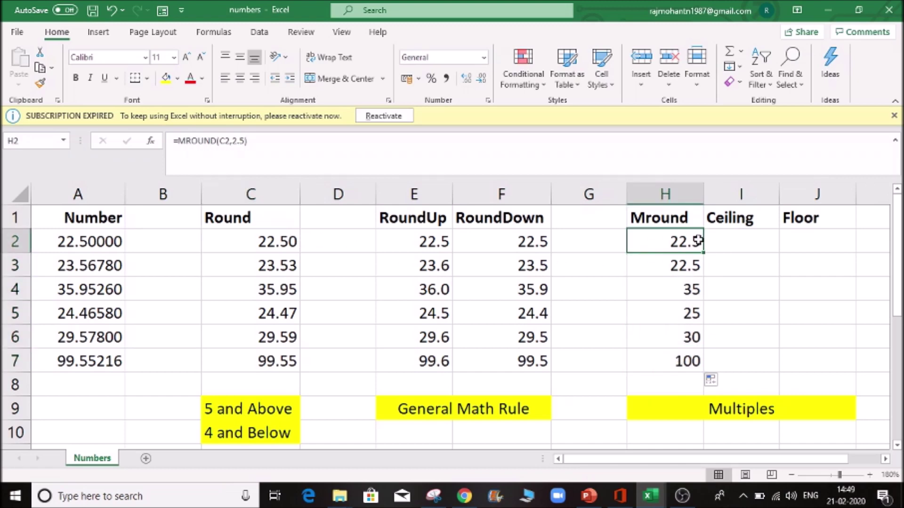
pyautogui.click(291, 292)
pyautogui.click(688, 291)
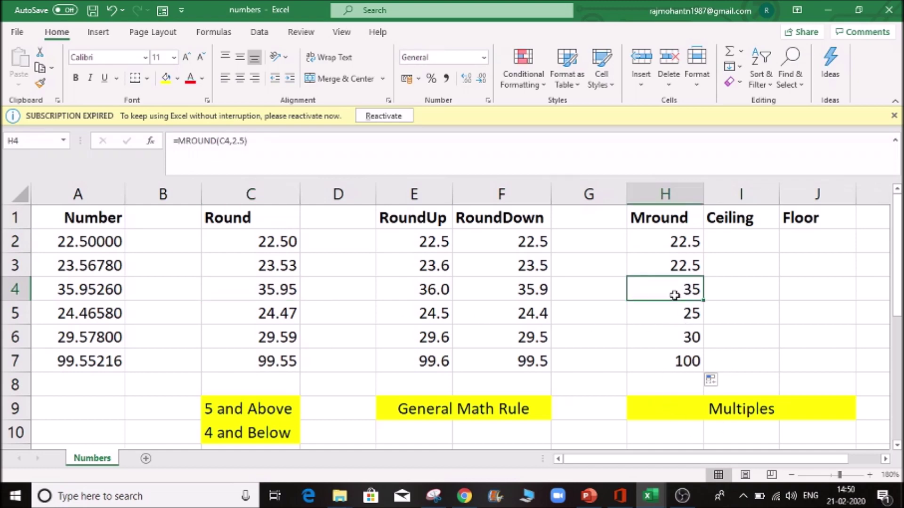
pyautogui.click(662, 328)
pyautogui.click(245, 310)
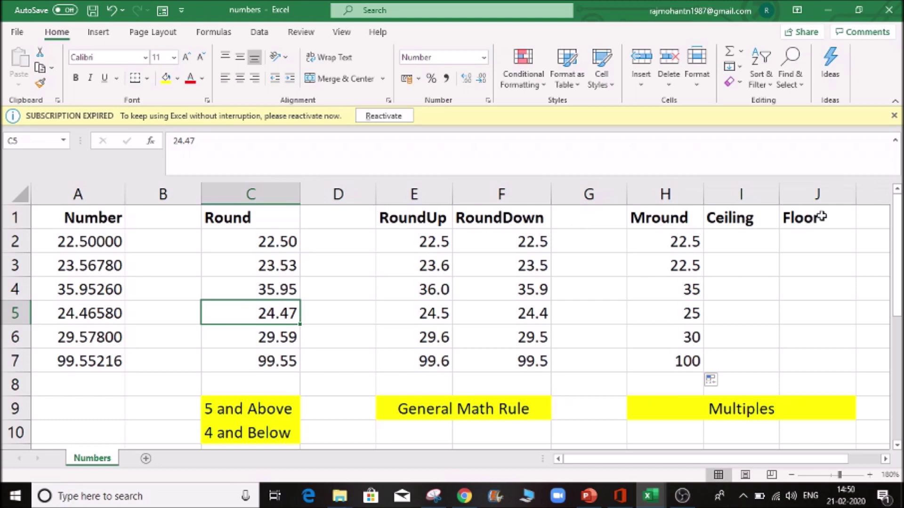
# Check that H7's MROUND formula references the Round value in C7.
pyautogui.click(697, 356)
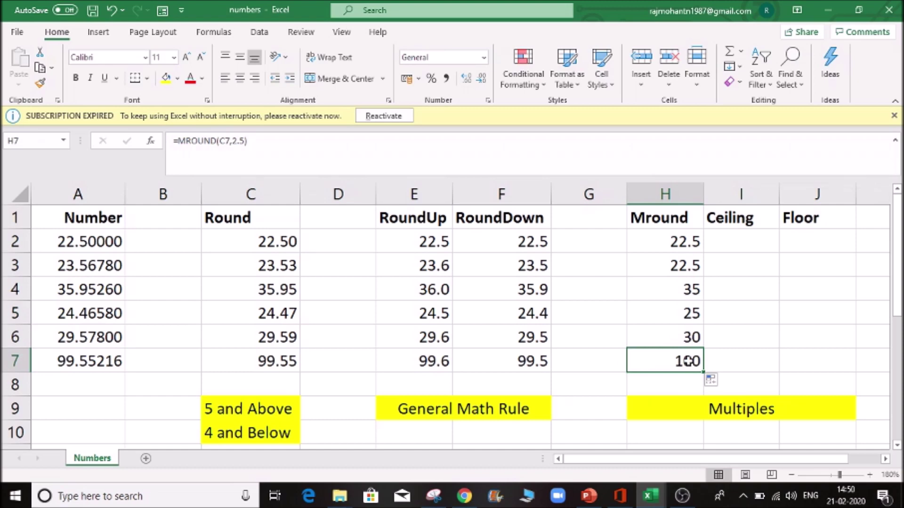
pyautogui.click(437, 363)
pyautogui.click(280, 358)
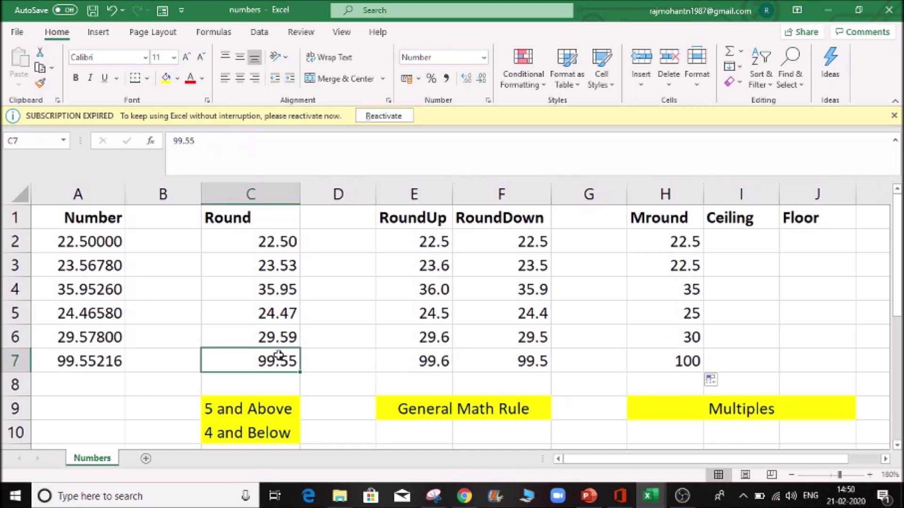
pyautogui.click(696, 362)
pyautogui.doubleClick(695, 361)
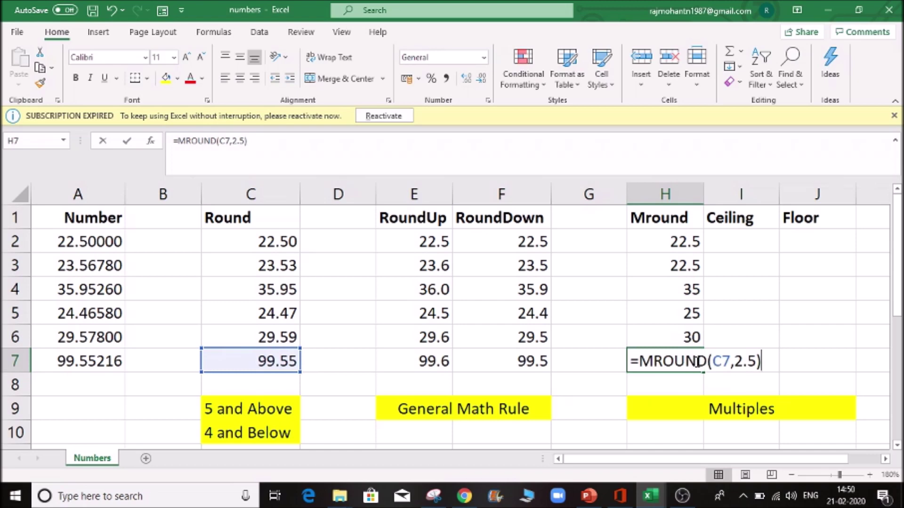
pyautogui.click(282, 364)
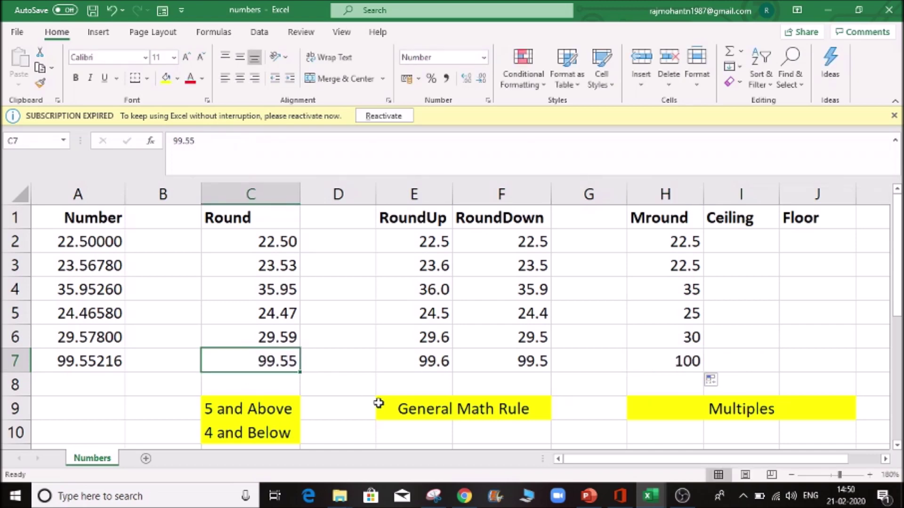
# Enter 102.6 in C7, then change it to 103.55 to watch dependent cells update.
pyautogui.write('102.')
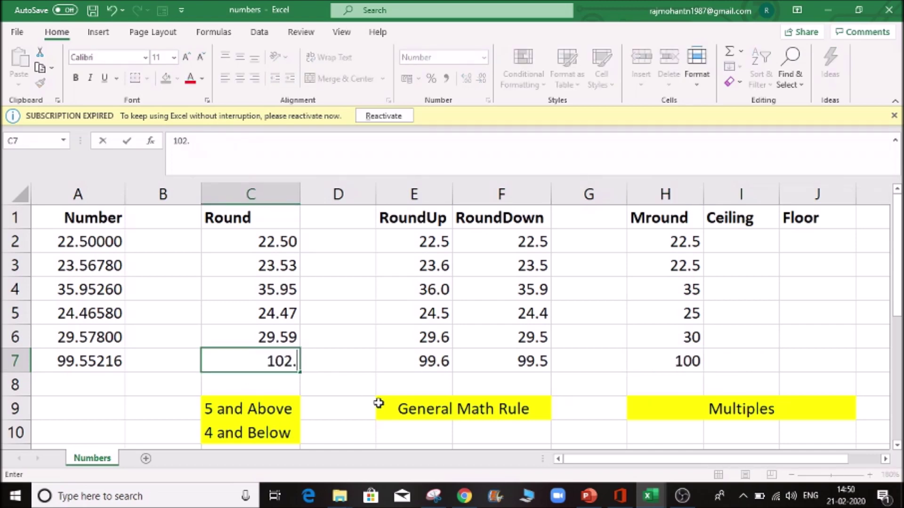
pyautogui.write('6')
pyautogui.press('Tab')
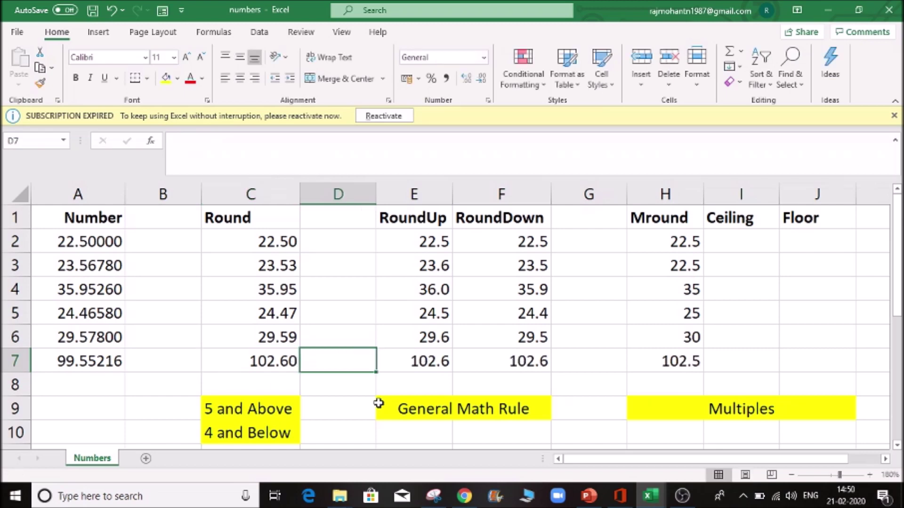
pyautogui.press('Left')
pyautogui.press('F2')
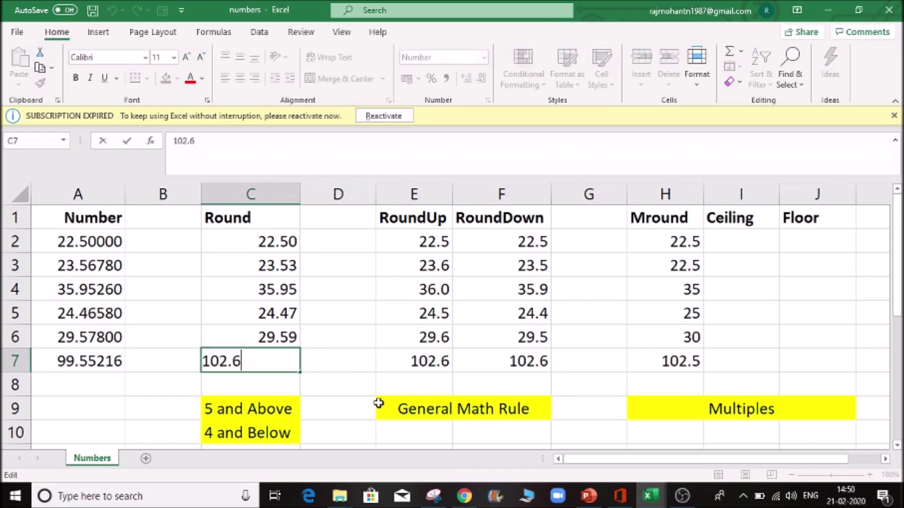
pyautogui.press('BackSpace')
pyautogui.press('BackSpace')
pyautogui.write('3.55')
pyautogui.press('Tab')
pyautogui.press('Left')
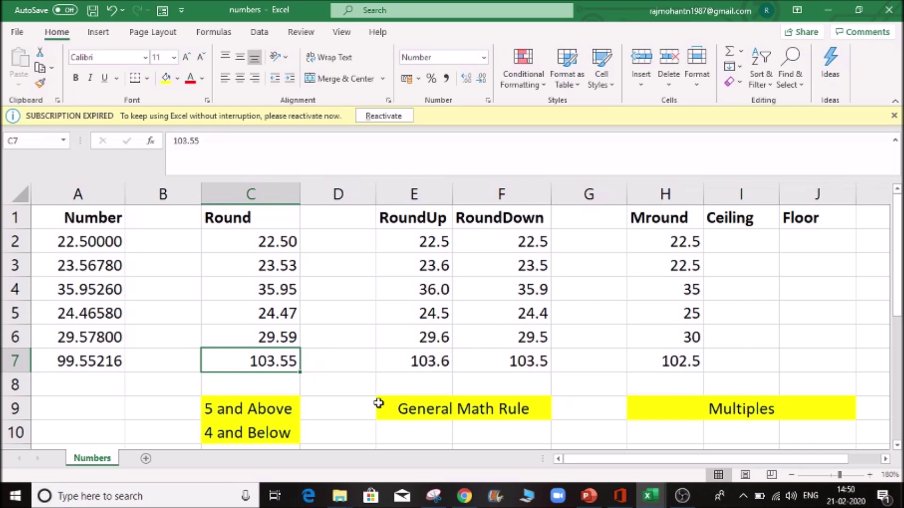
# Change C7 to 103.8 and confirm the Mround result in H7 becomes 105.
pyautogui.press('F2')
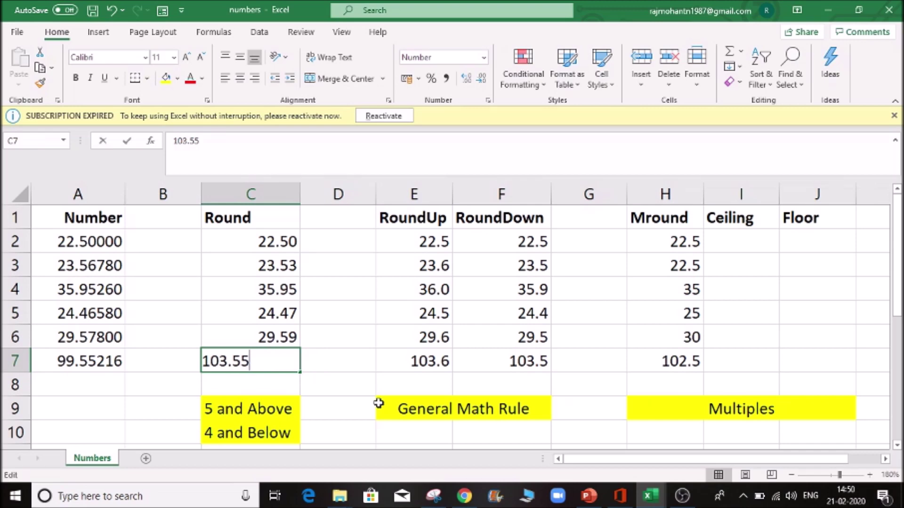
pyautogui.press('BackSpace')
pyautogui.press('BackSpace')
pyautogui.write('8')
pyautogui.hotkey('ctrl', 'Return')
pyautogui.press('Tab')
pyautogui.click(656, 360)
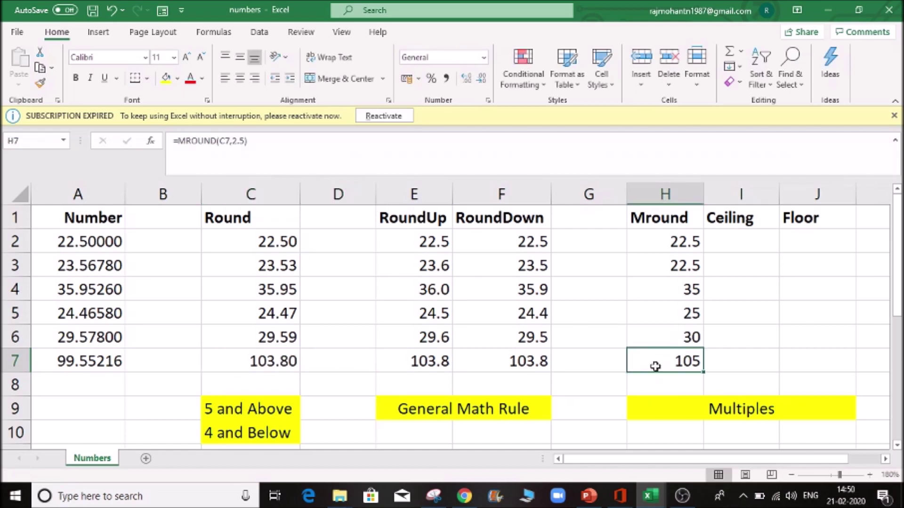
pyautogui.click(288, 360)
pyautogui.click(675, 364)
# Change H2's MROUND multiple to 10 in the formula bar and fill it down through H7.
pyautogui.click(677, 240)
pyautogui.click(245, 140)
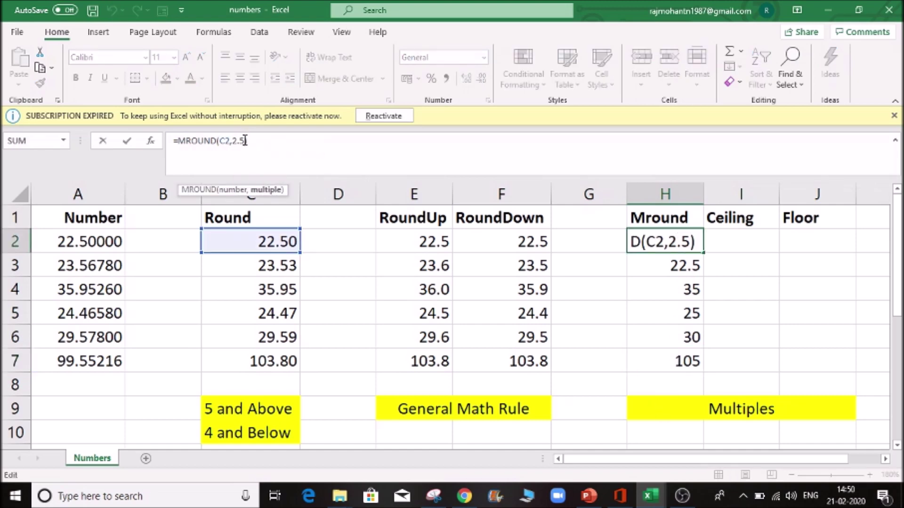
pyautogui.press('BackSpace')
pyautogui.press('BackSpace')
pyautogui.press('BackSpace')
pyautogui.write('10')
pyautogui.press('Tab')
pyautogui.moveTo(639, 240); pyautogui.dragTo(697, 263)
pyautogui.click(699, 246)
pyautogui.doubleClick(698, 246)
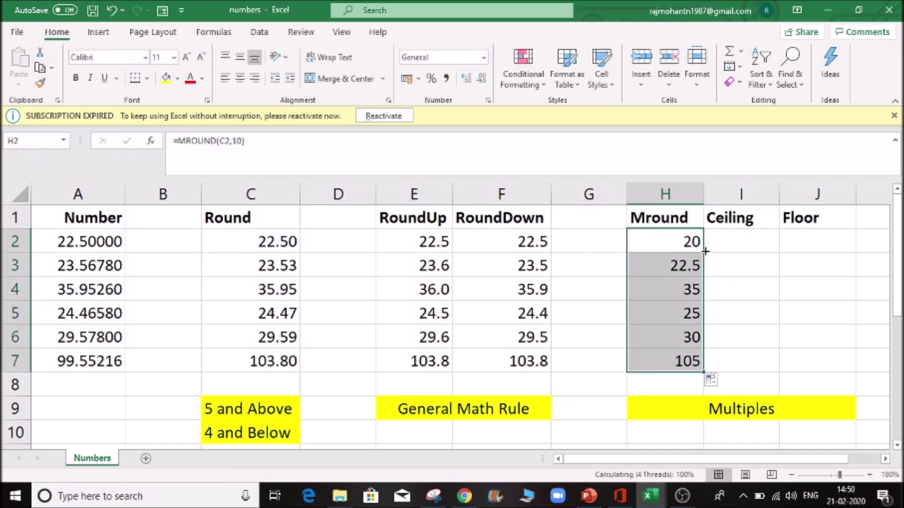
pyautogui.click(273, 363)
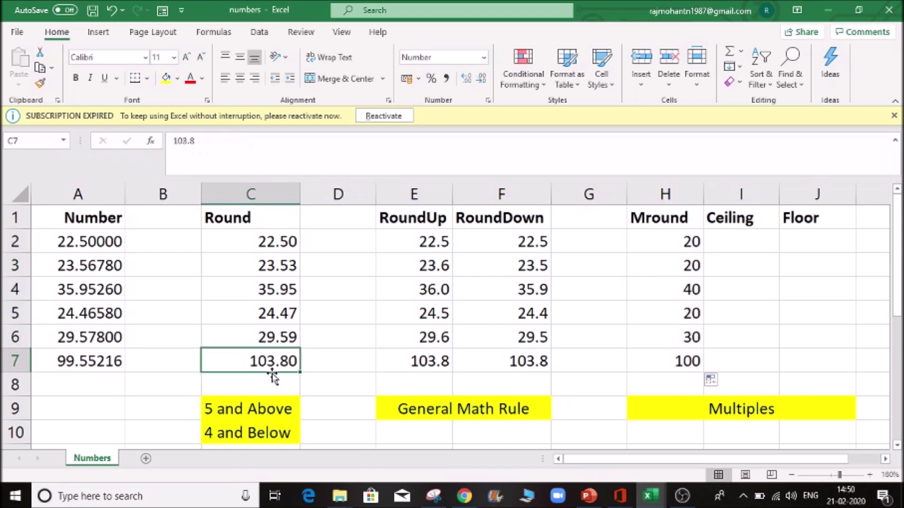
# Enter 105.5 in C7, making RoundUp and RoundDown 105.5 and Mround 110.
pyautogui.click(647, 363)
pyautogui.click(247, 365)
pyautogui.write('105.5')
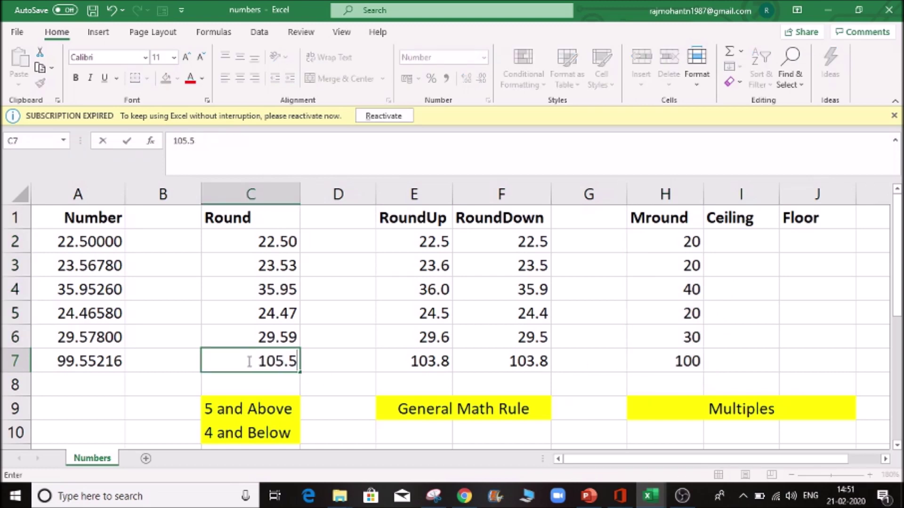
pyautogui.press('Tab')
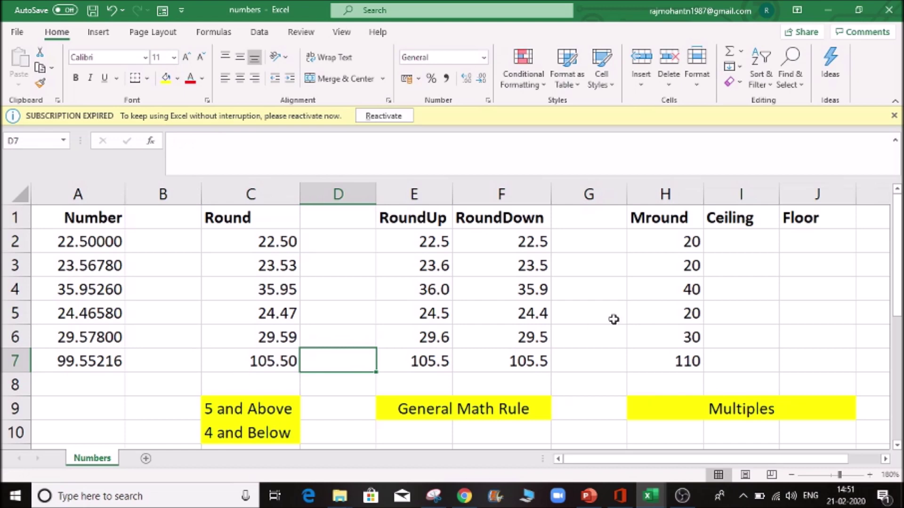
pyautogui.click(688, 226)
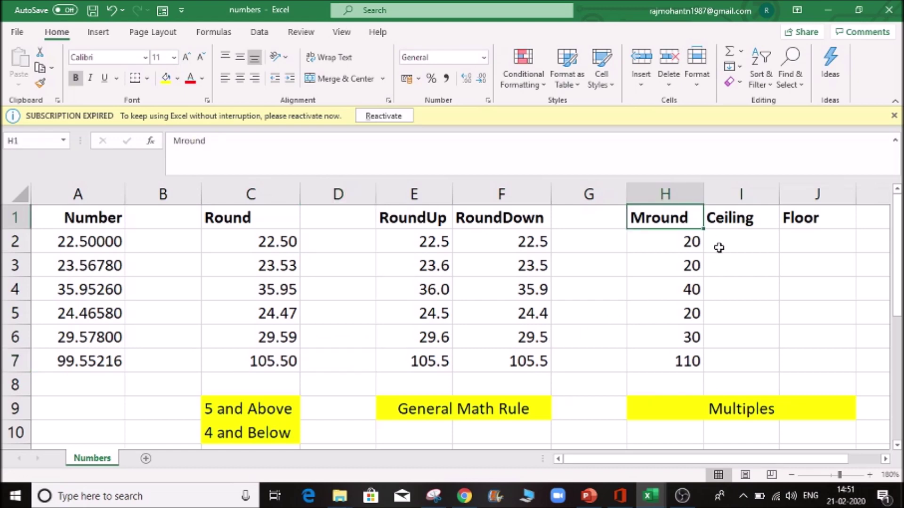
pyautogui.click(718, 247)
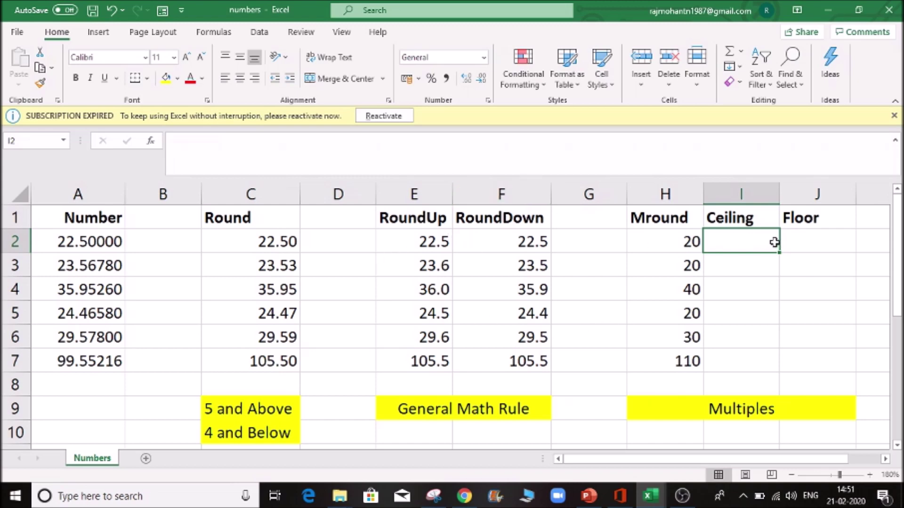
# Enter =CEILING(C2,10) in I2 and fill it to I7, giving 30, 30, 40, 30, 30, 110.
pyautogui.write('=ce')
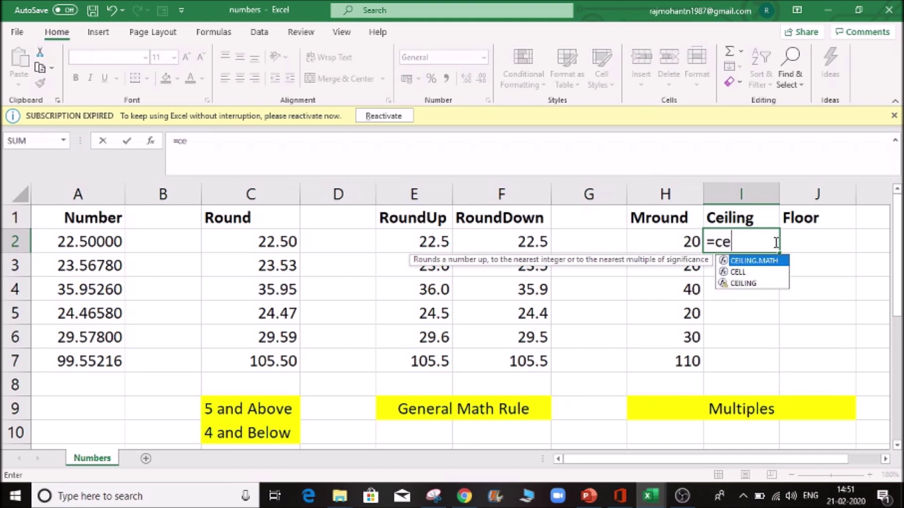
pyautogui.press('Down')
pyautogui.press('Down')
pyautogui.press('Tab')
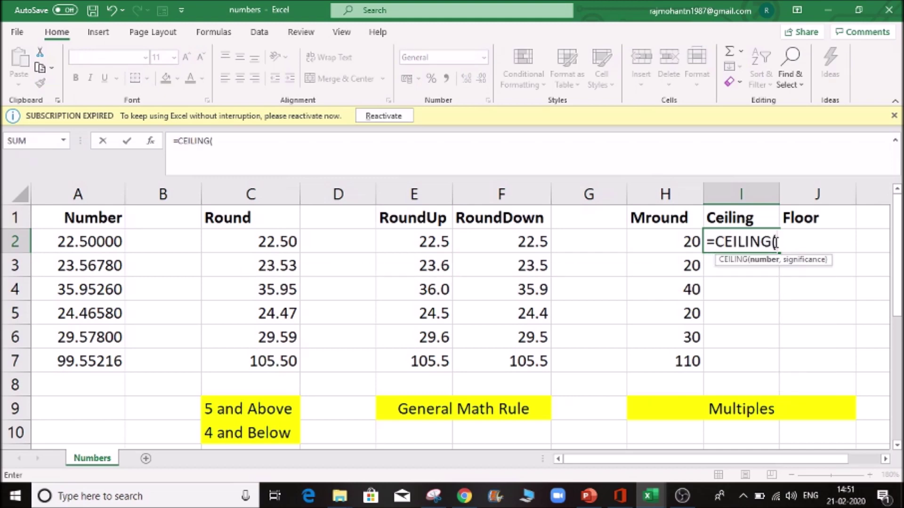
pyautogui.click(251, 241)
pyautogui.write(',5')
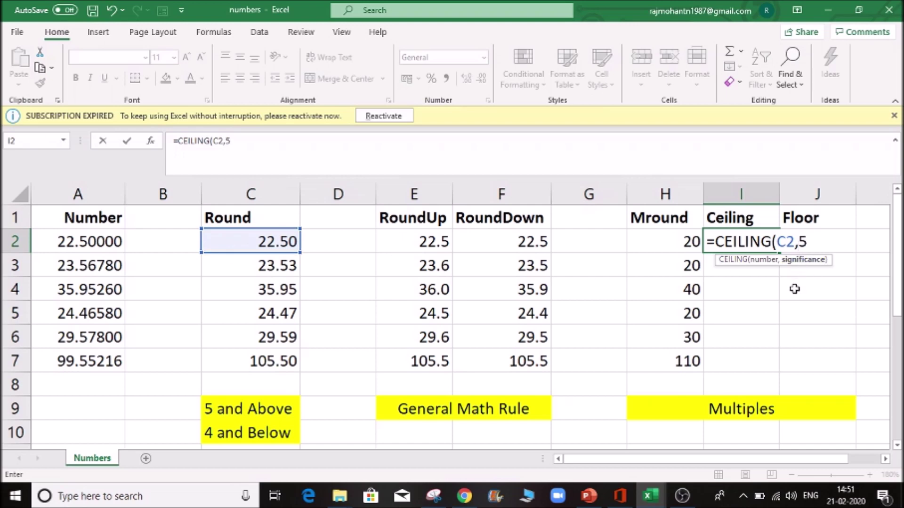
pyautogui.press('BackSpace')
pyautogui.write('10')
pyautogui.write(')')
pyautogui.hotkey('ctrl', 'Return')
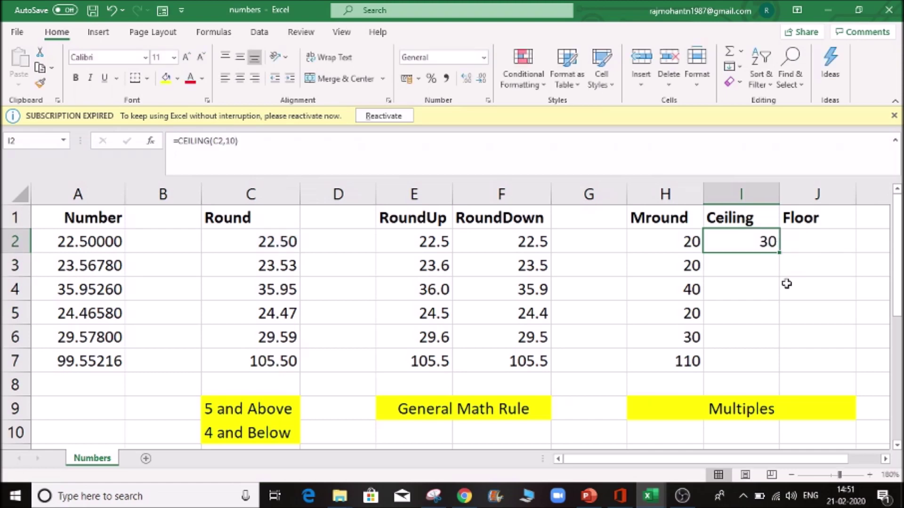
pyautogui.doubleClick(780, 254)
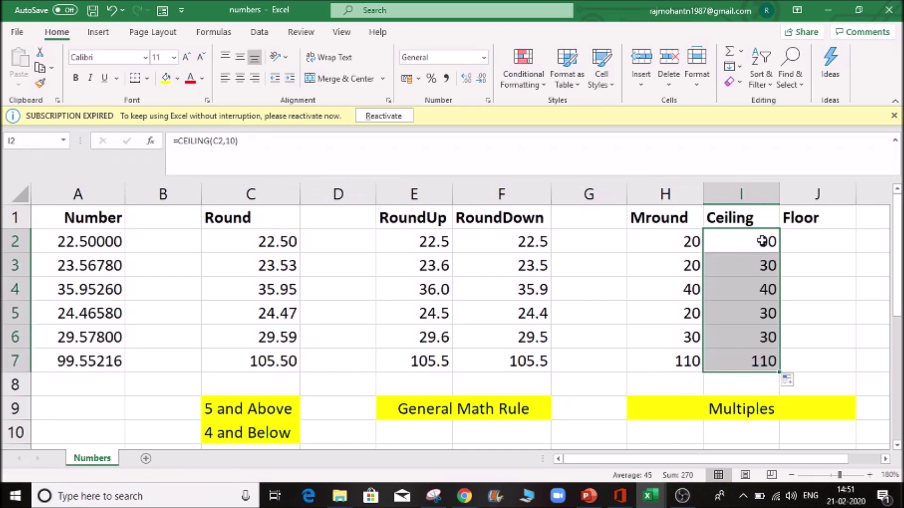
pyautogui.click(761, 241)
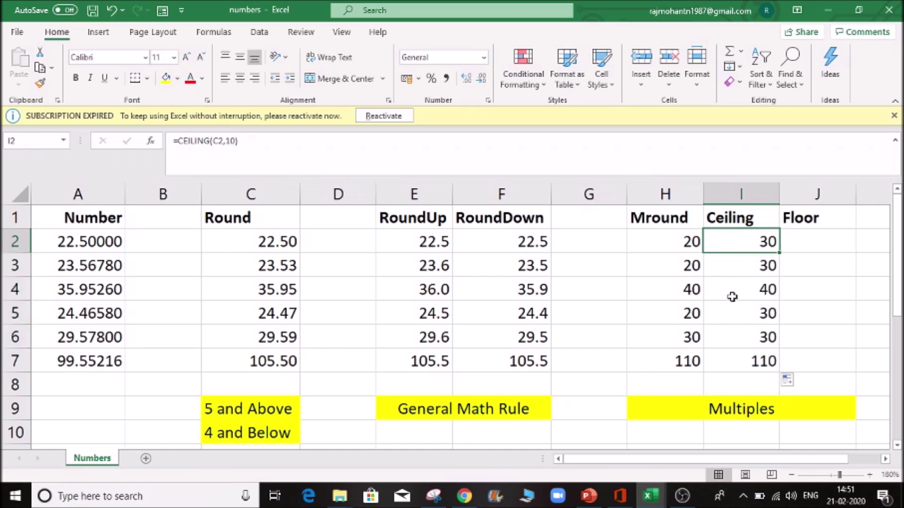
pyautogui.click(274, 265)
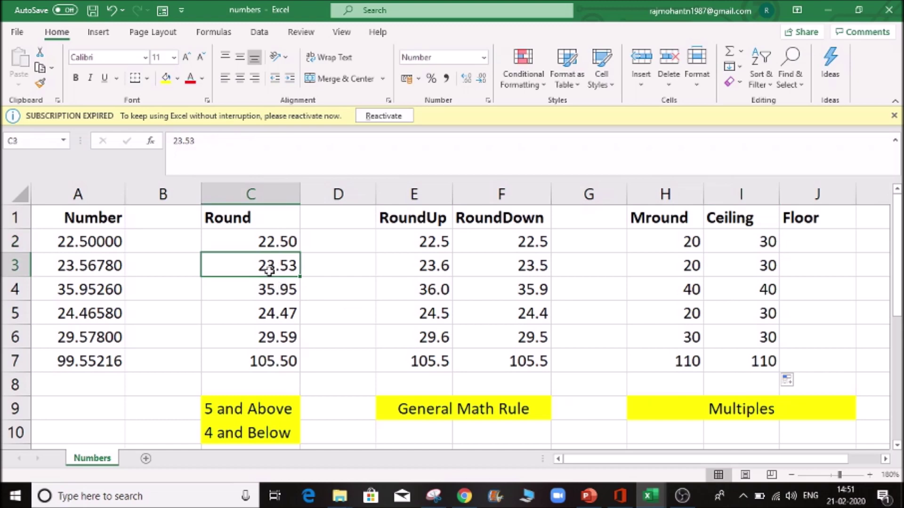
# Compare the Ceiling results in I2 through I5 with the Round values in column C.
pyautogui.click(774, 266)
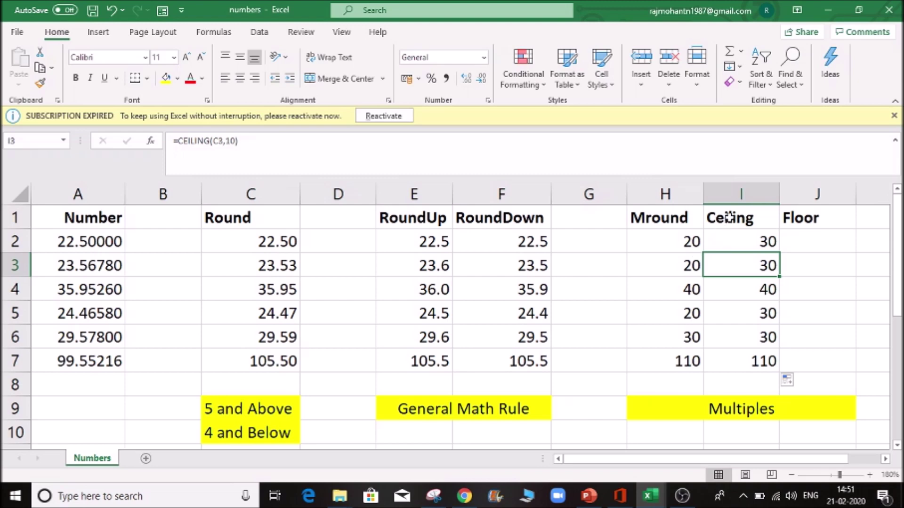
pyautogui.click(755, 289)
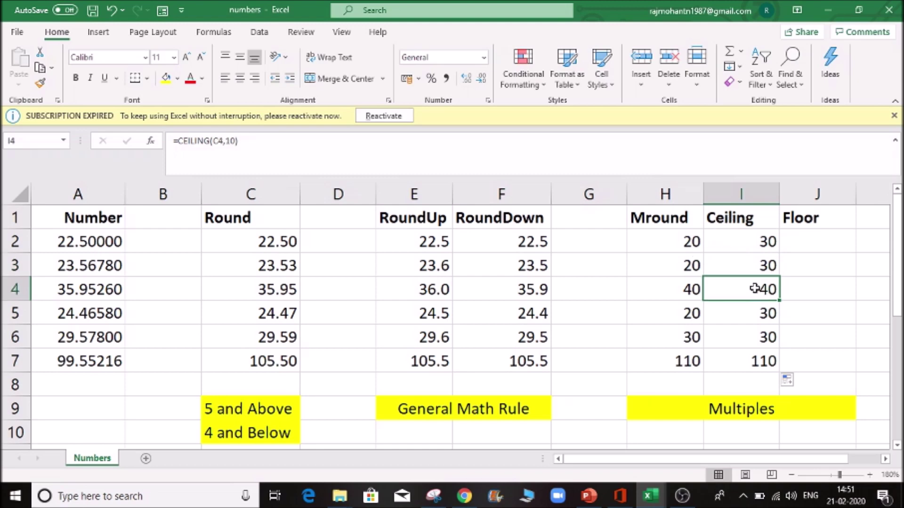
pyautogui.click(767, 318)
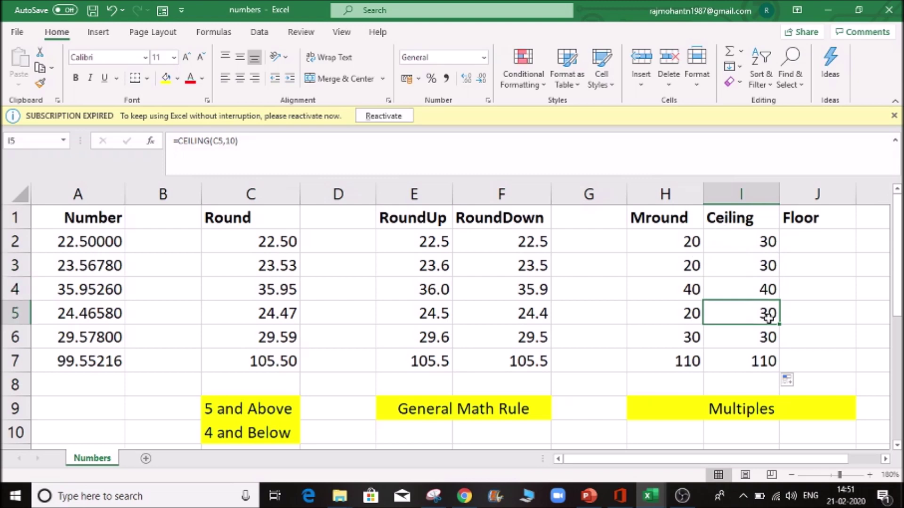
pyautogui.click(261, 316)
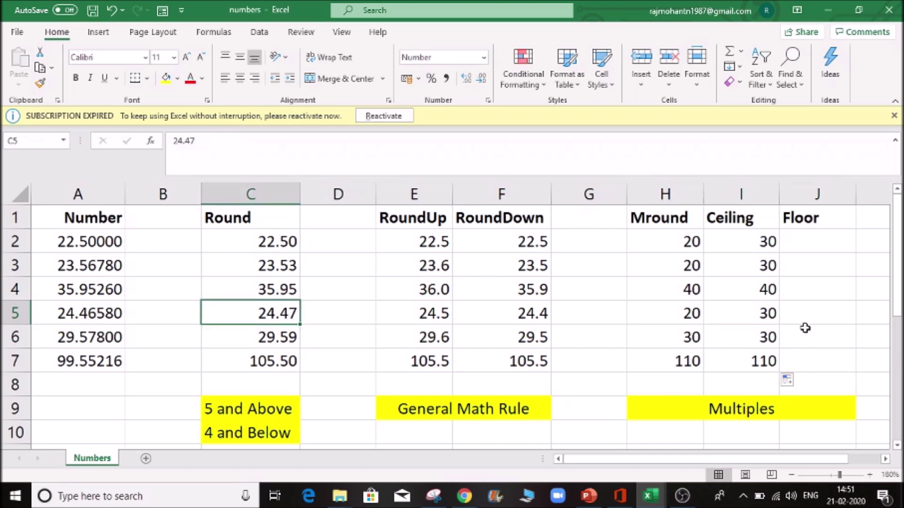
pyautogui.click(769, 317)
pyautogui.click(763, 239)
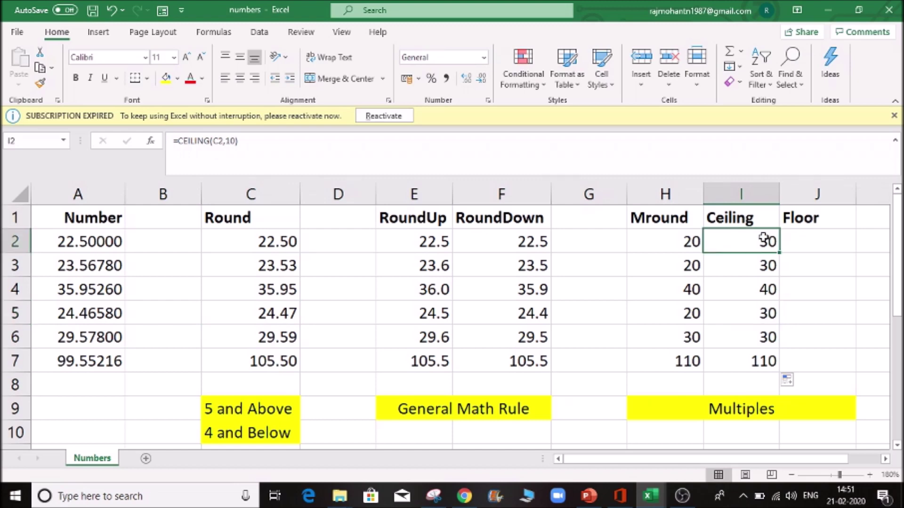
# Enter 20.0004 in C6 and check row 6's Mround 20 and Ceiling 30 results.
pyautogui.click(259, 342)
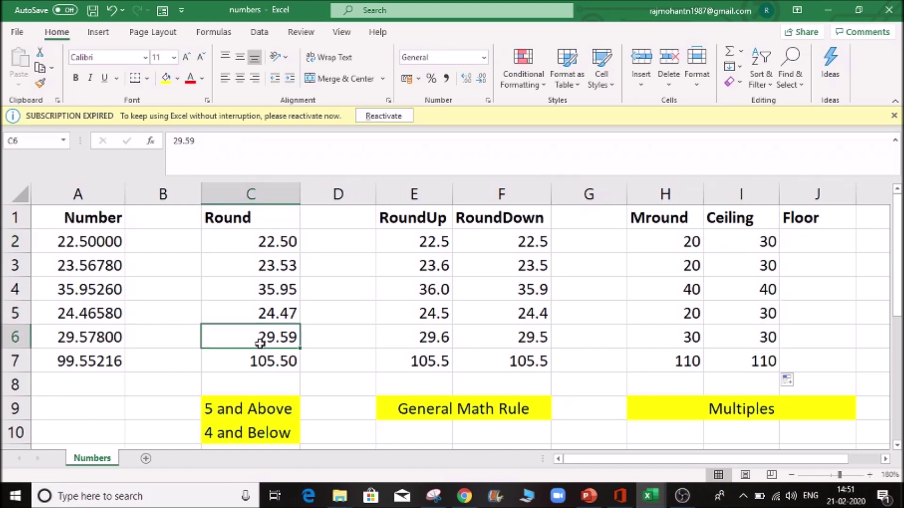
pyautogui.write('20.000')
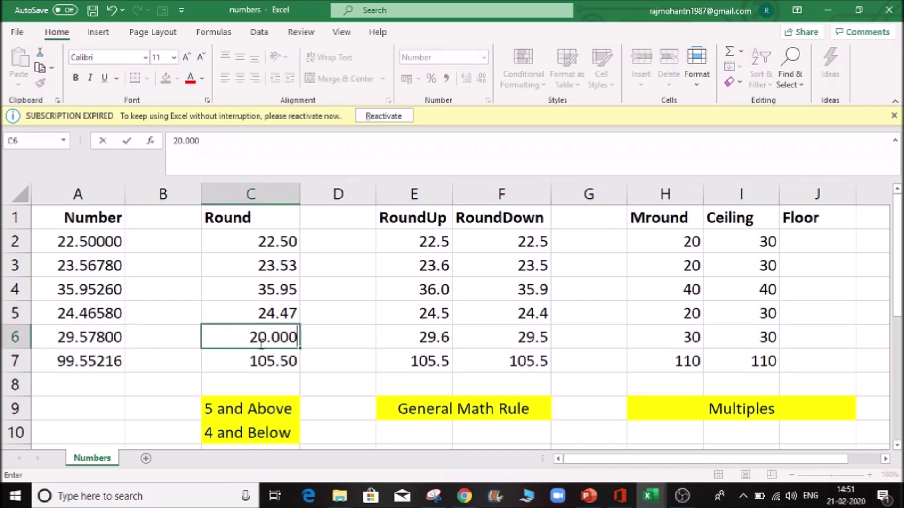
pyautogui.write('4')
pyautogui.press('Tab')
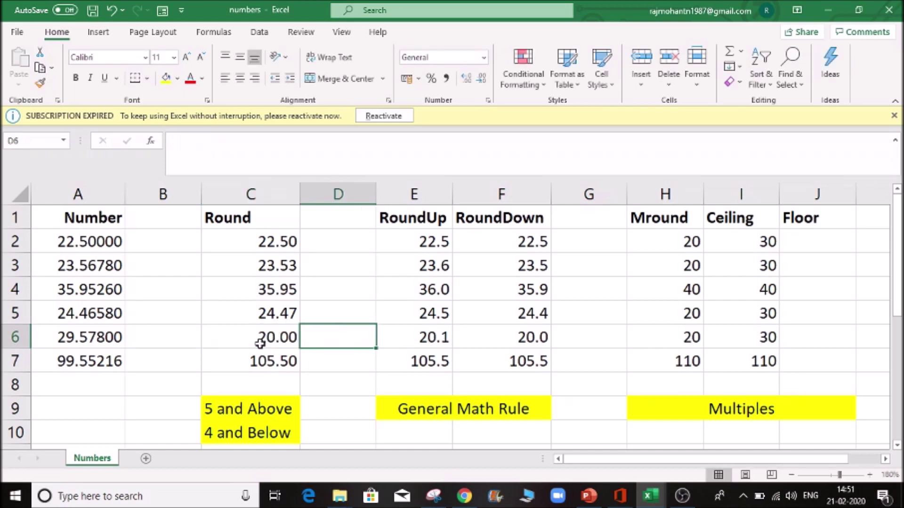
pyautogui.click(750, 345)
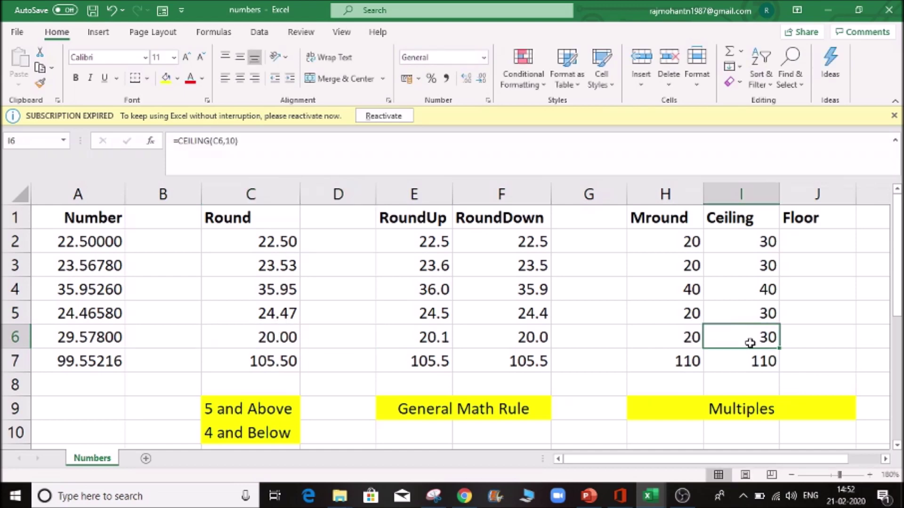
pyautogui.click(672, 340)
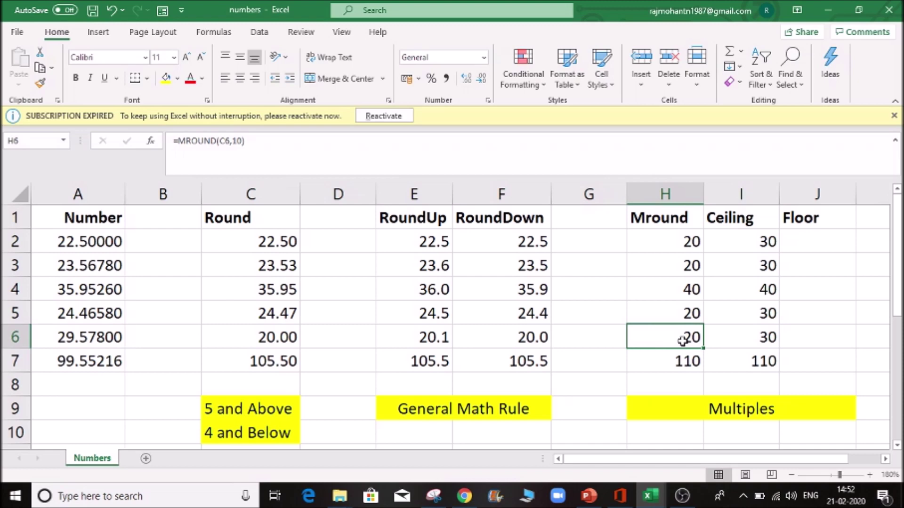
pyautogui.click(758, 340)
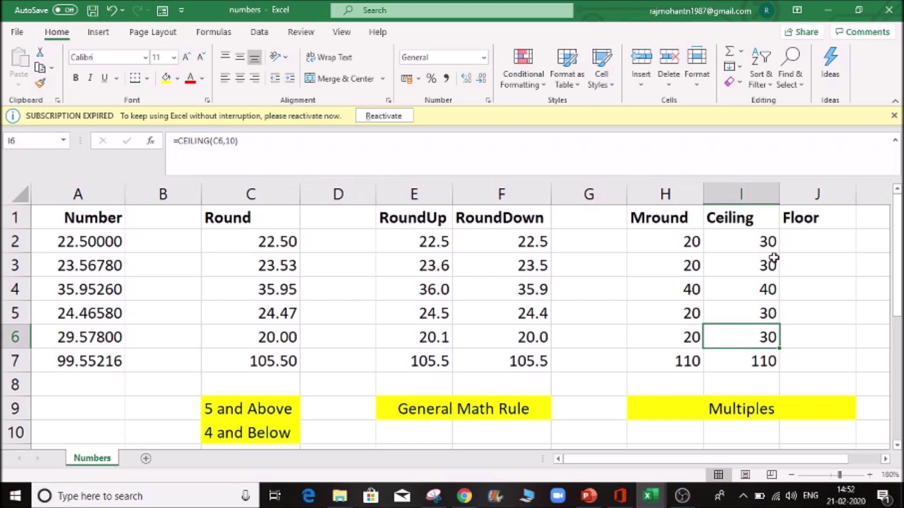
pyautogui.click(808, 244)
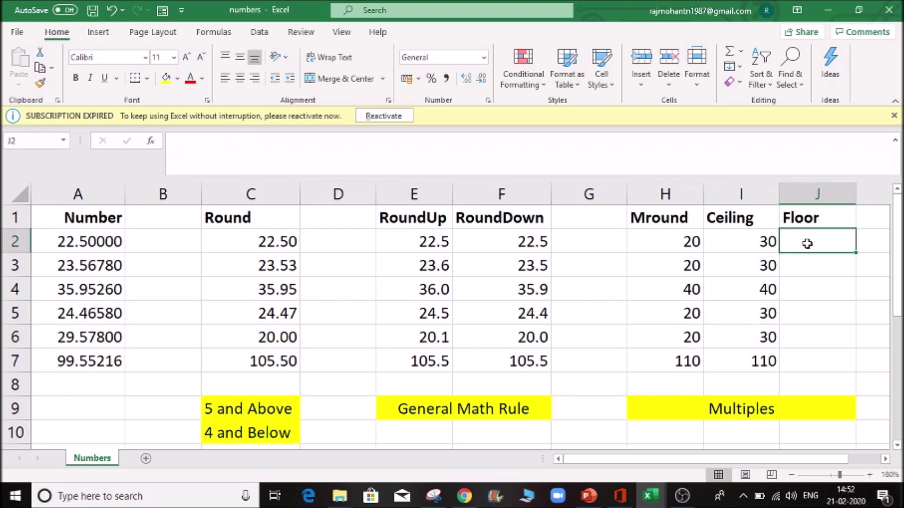
# Enter =FLOOR(C2,10) in J2 and fill it to J7, giving 20, 20, 30, 20, 20, 100.
pyautogui.click(758, 225)
pyautogui.click(790, 216)
pyautogui.click(799, 243)
pyautogui.write('=fl')
pyautogui.press('Down')
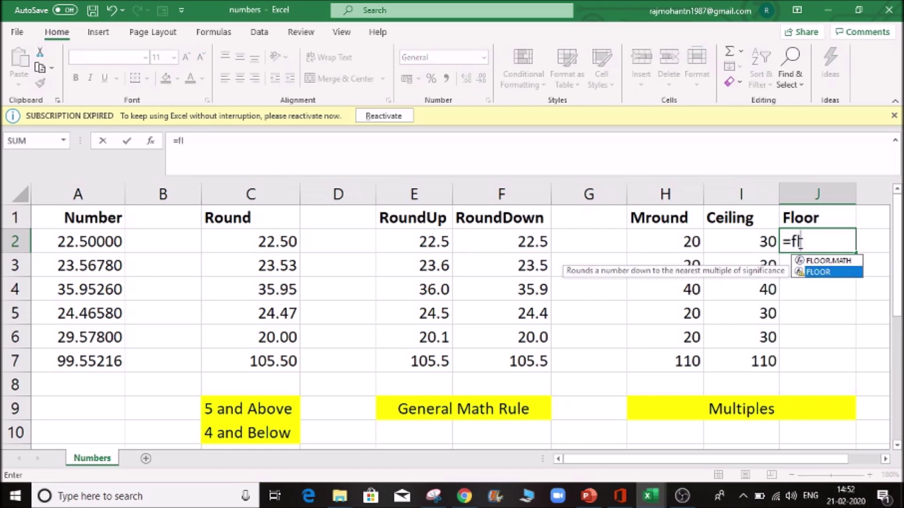
pyautogui.press('Tab')
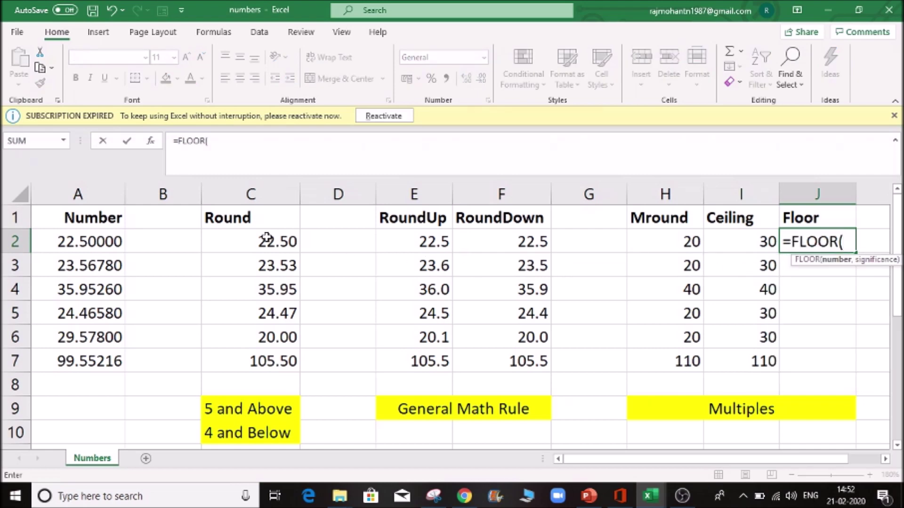
pyautogui.click(266, 238)
pyautogui.write(',10')
pyautogui.write(')')
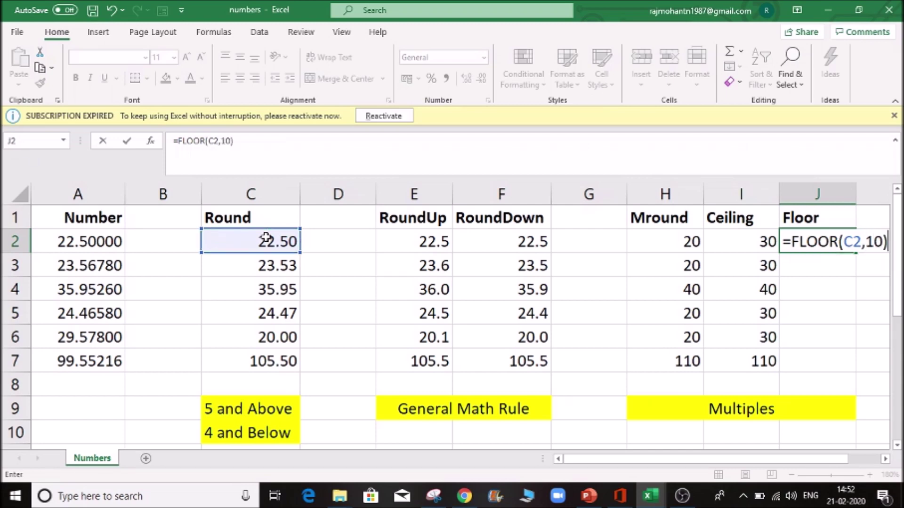
pyautogui.press('Return')
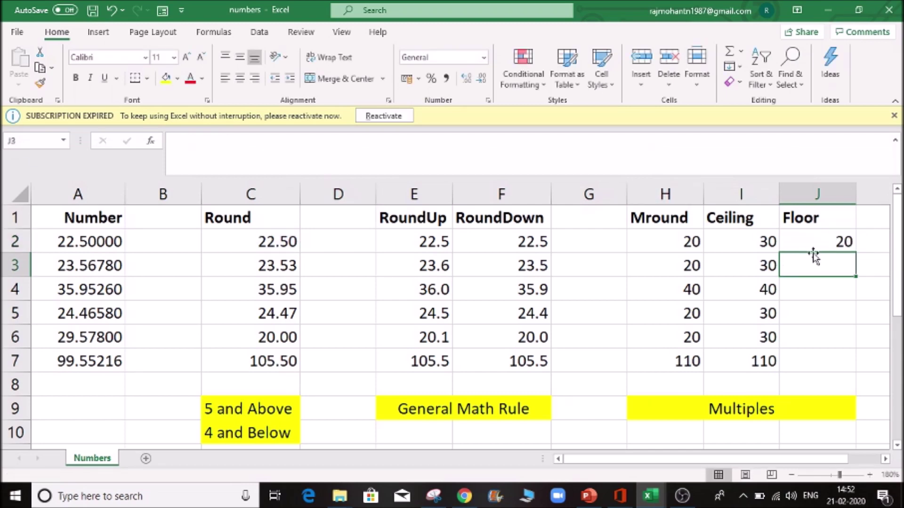
pyautogui.click(821, 240)
pyautogui.doubleClick(854, 253)
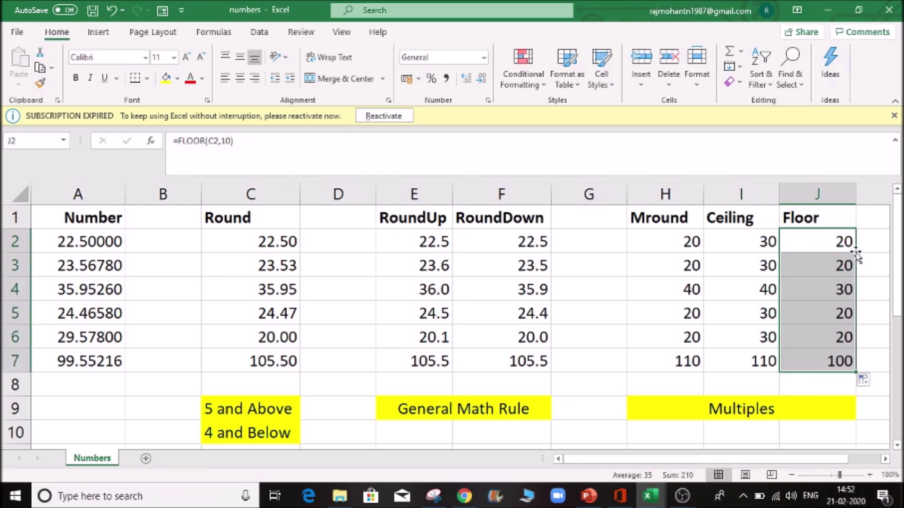
pyautogui.click(828, 362)
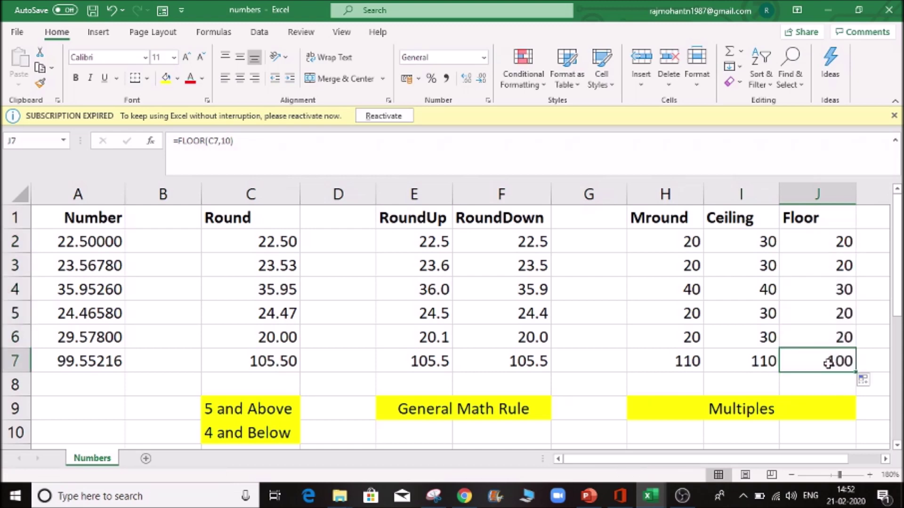
pyautogui.click(286, 357)
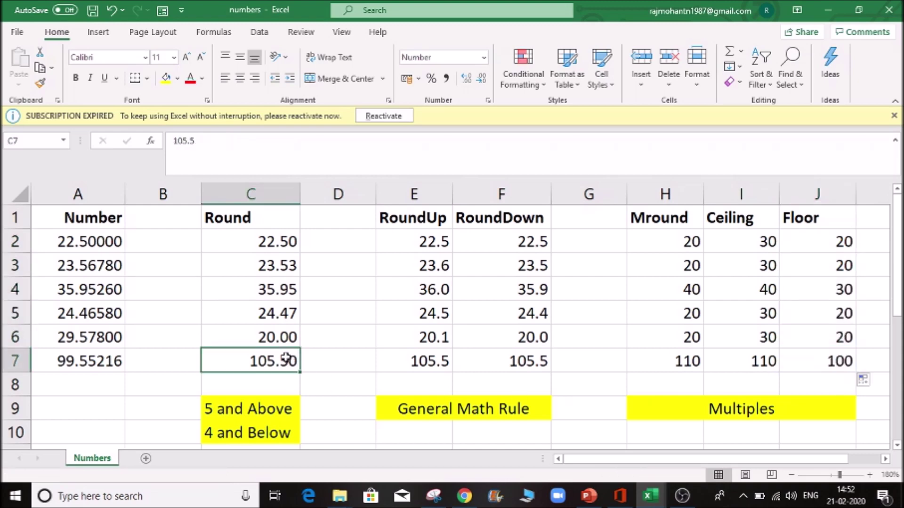
# Enter 109.999999 in C7 and review row 7's Ceiling 110 and Floor 100 results.
pyautogui.click(771, 367)
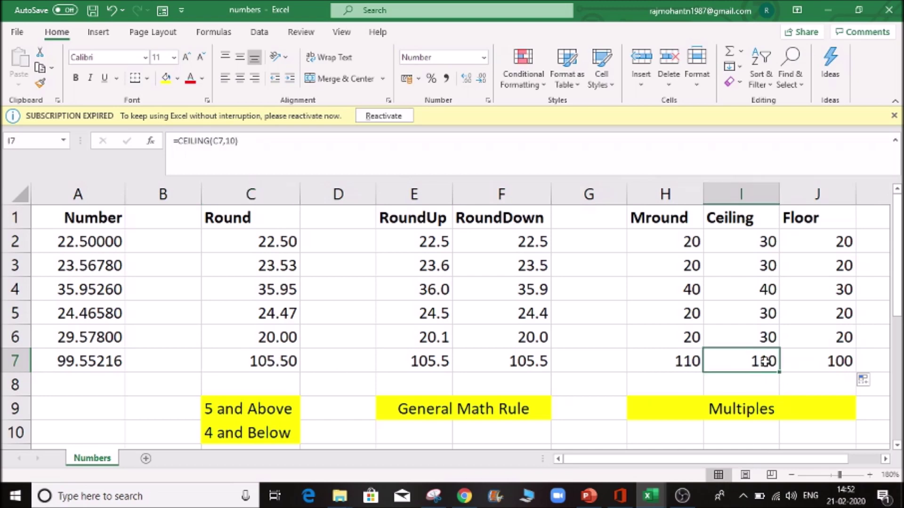
pyautogui.click(794, 365)
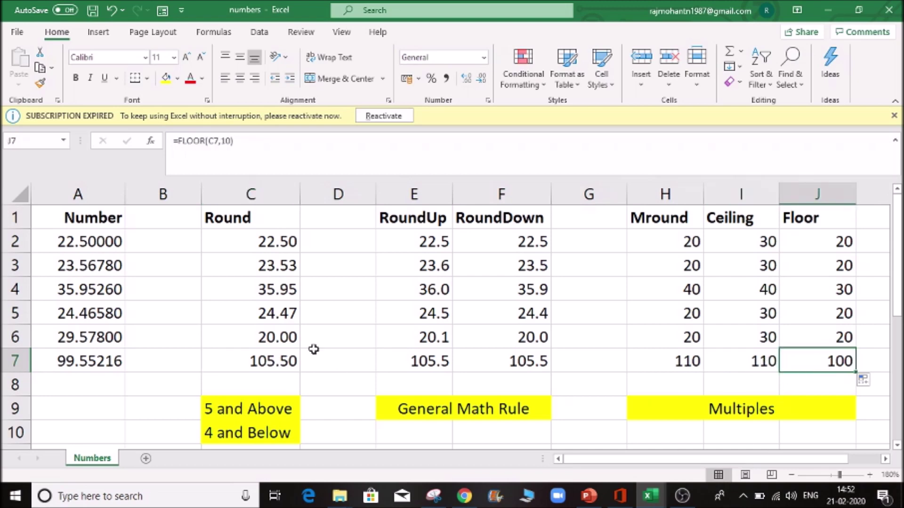
pyautogui.click(269, 358)
pyautogui.write('109.')
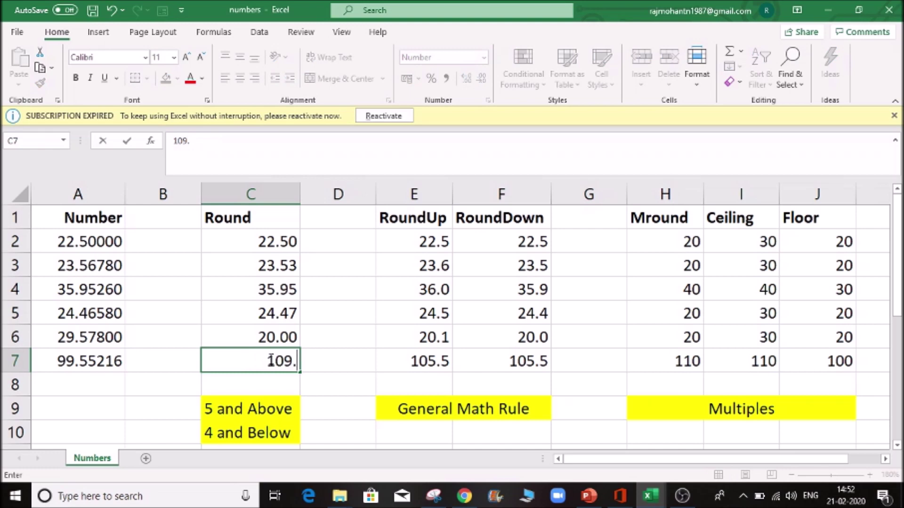
pyautogui.write('999999')
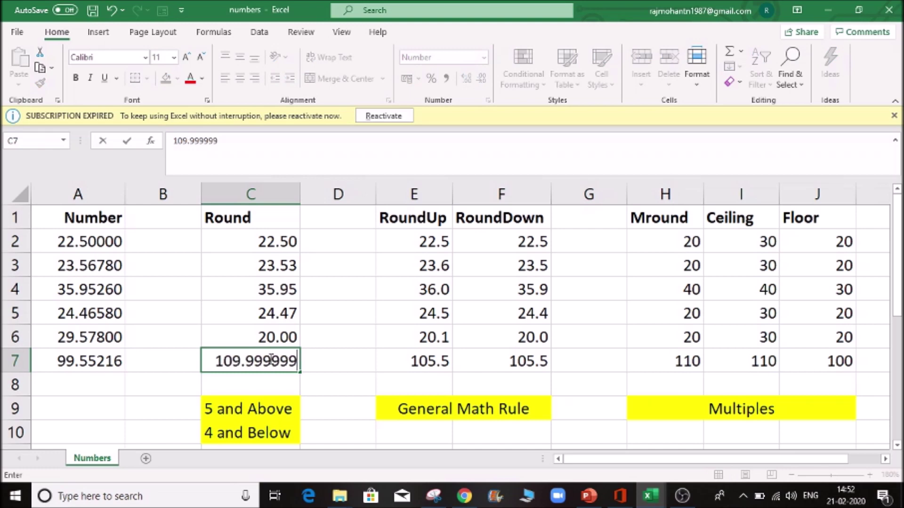
pyautogui.press('Tab')
pyautogui.click(269, 359)
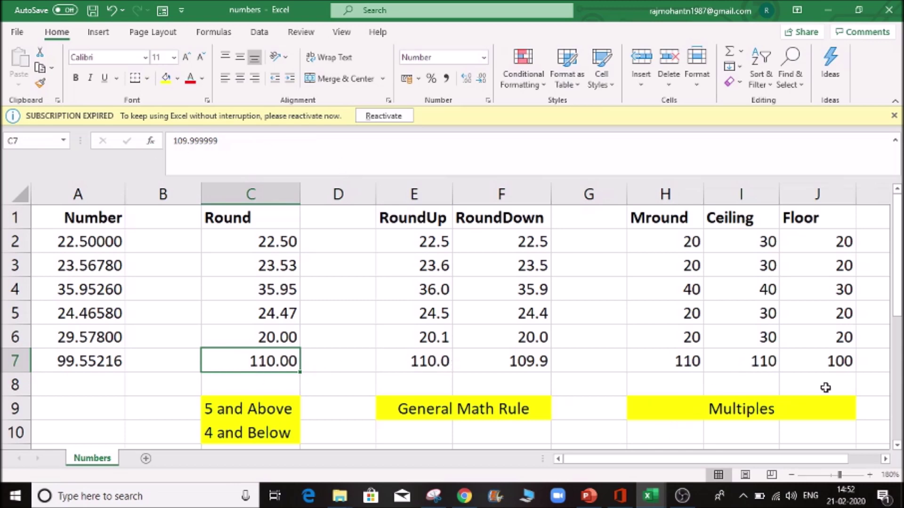
pyautogui.click(824, 362)
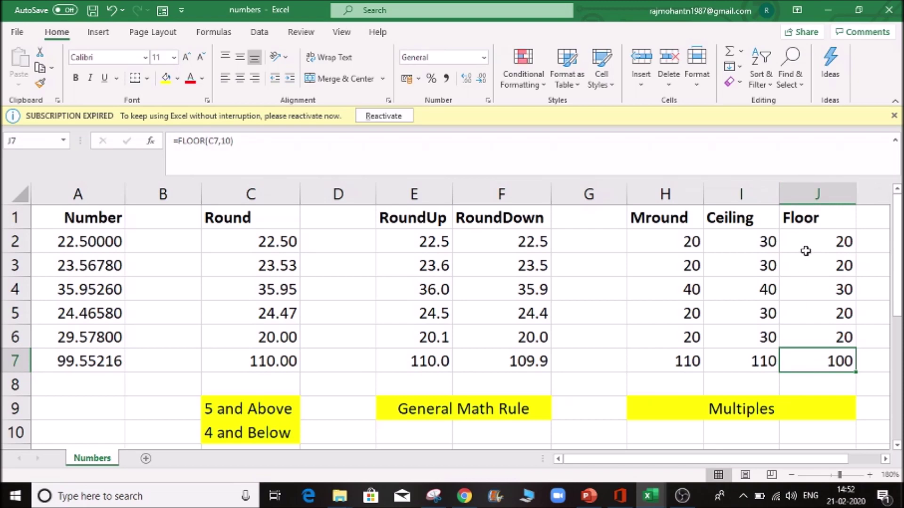
pyautogui.click(805, 251)
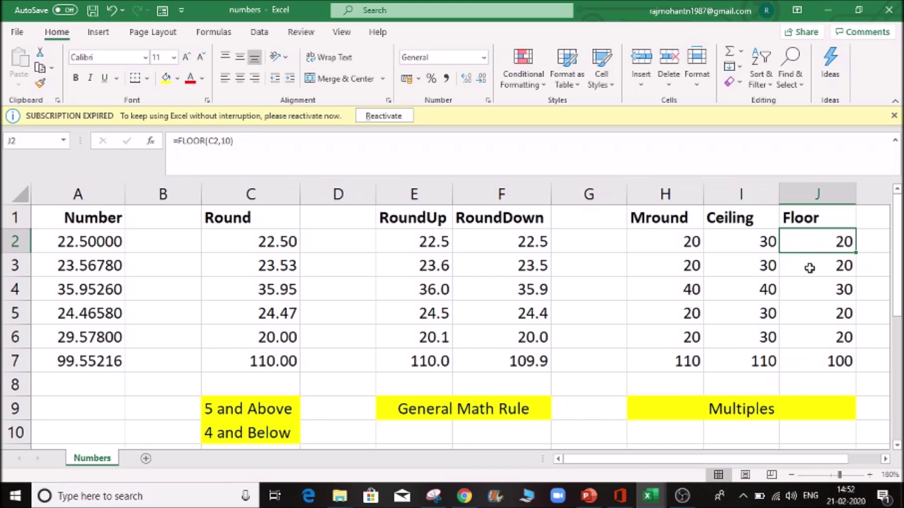